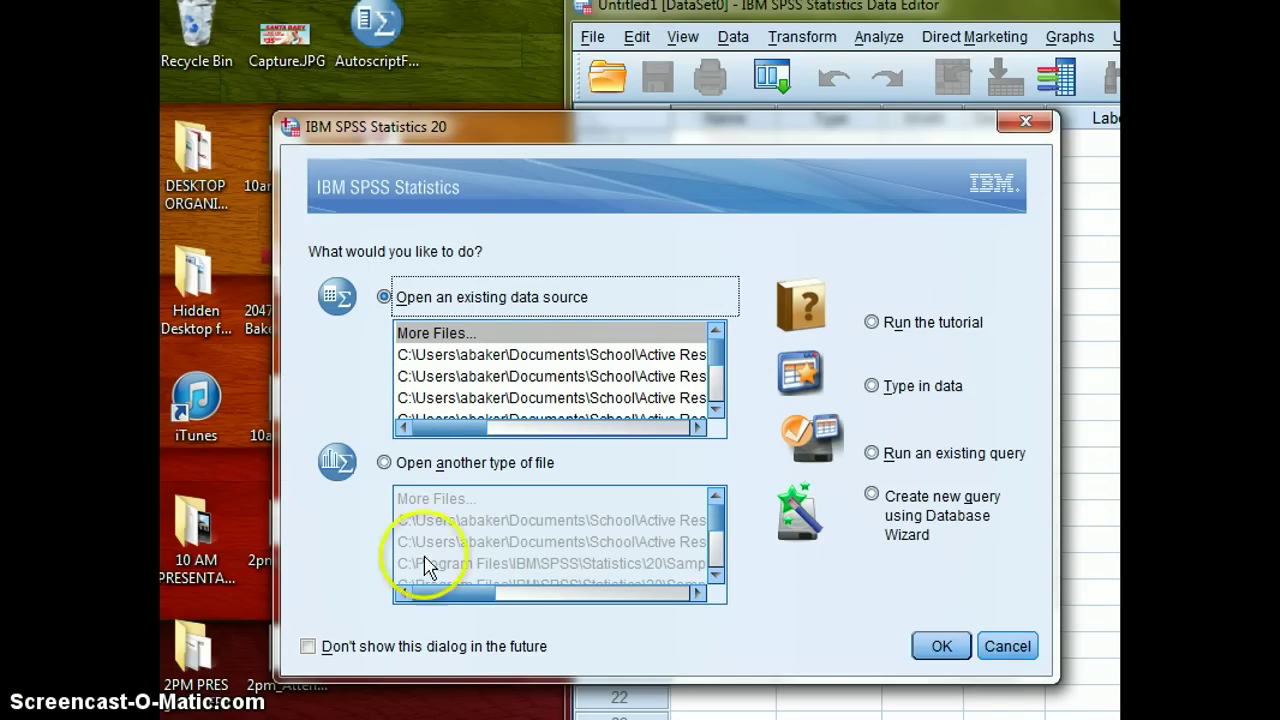
Step: Dismiss the startup dialog, move and widen the empty Data Editor in Data View, and open the File menu
left_click(1012, 652)
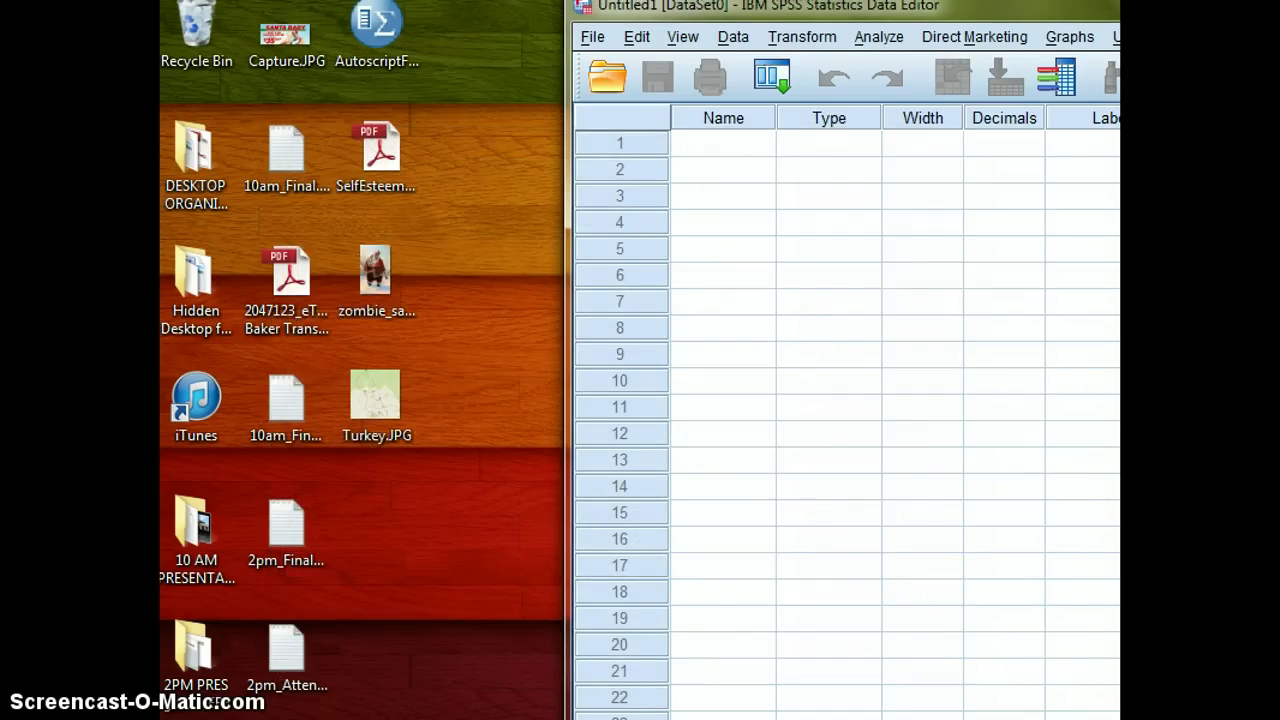
left_click_drag(1100, 6, 791, 34)
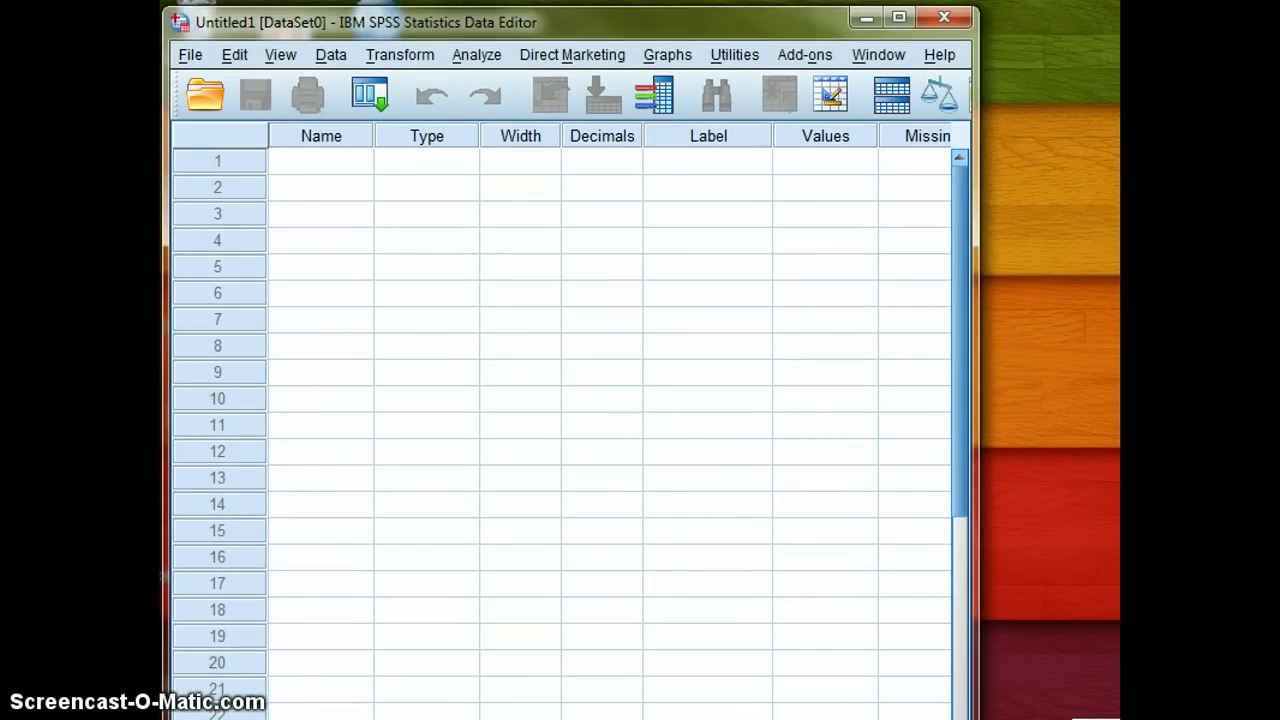
left_click_drag(977, 149, 1111, 160)
key("ctrl+t")
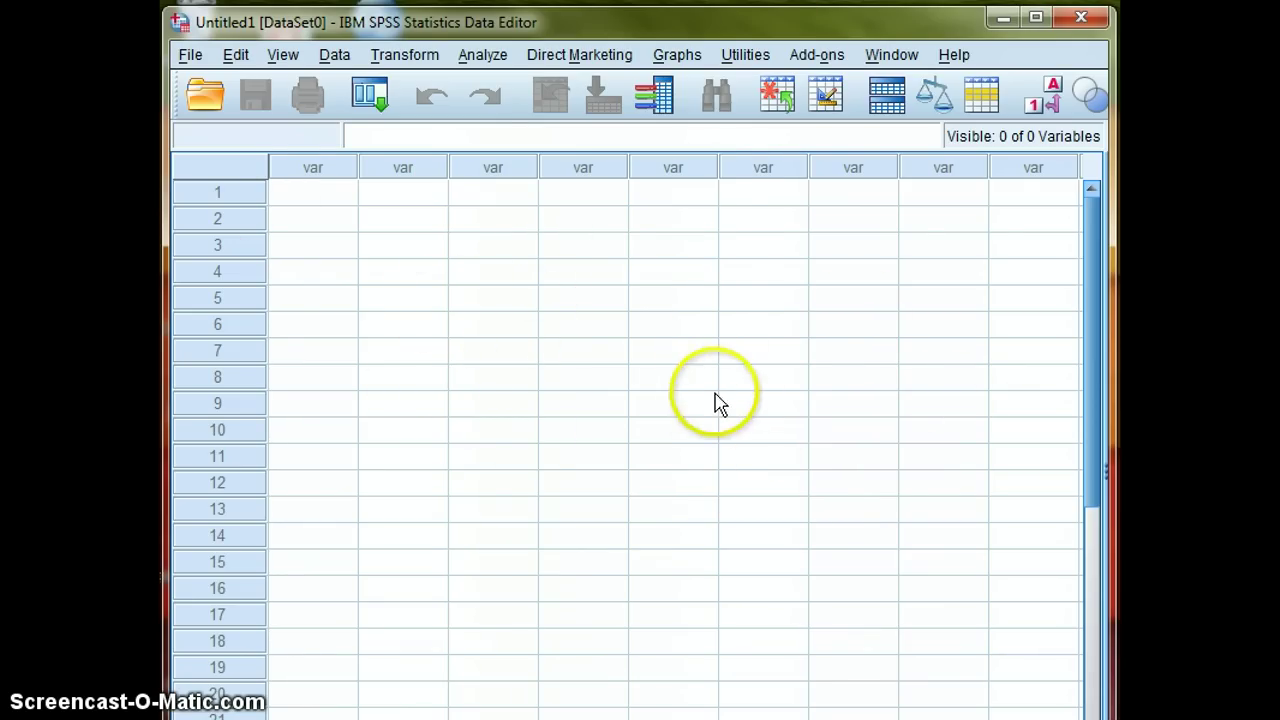
left_click(191, 58)
mouse_move(217, 114)
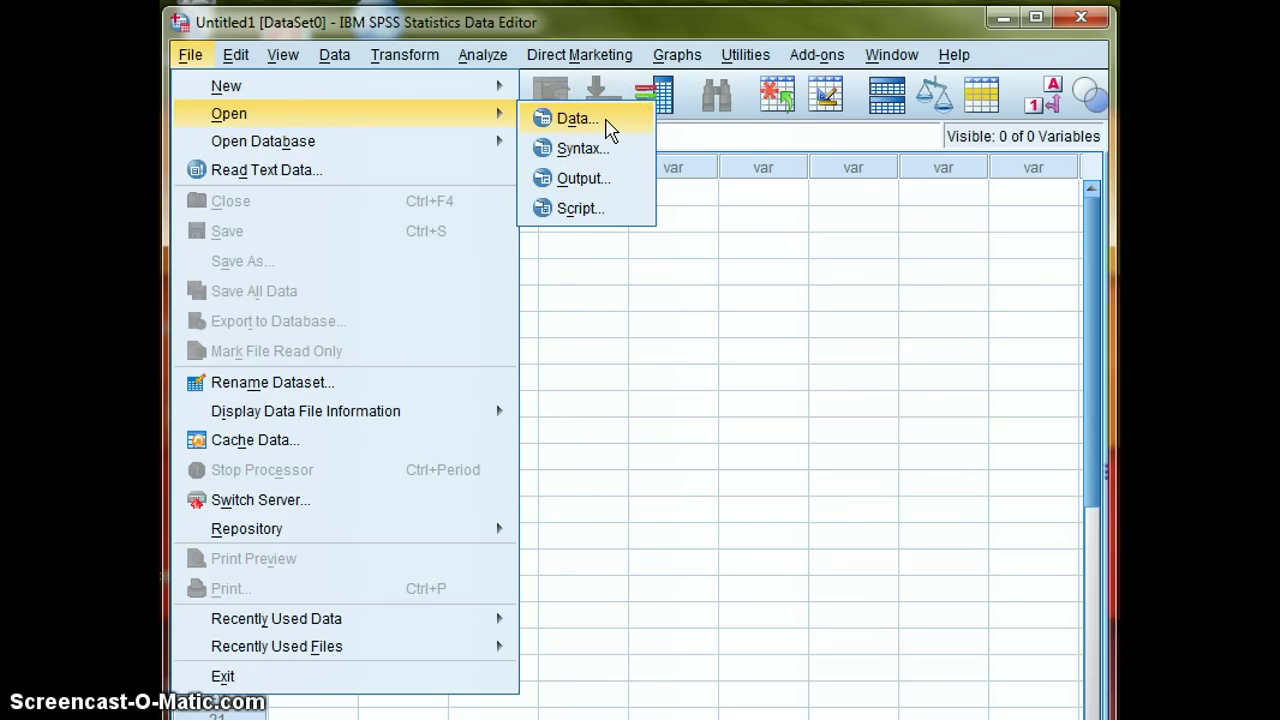
Step: Open the data file Scrubbed_US_CHINA_GREECE_BRAZIL.sav from Documents
left_click(608, 131)
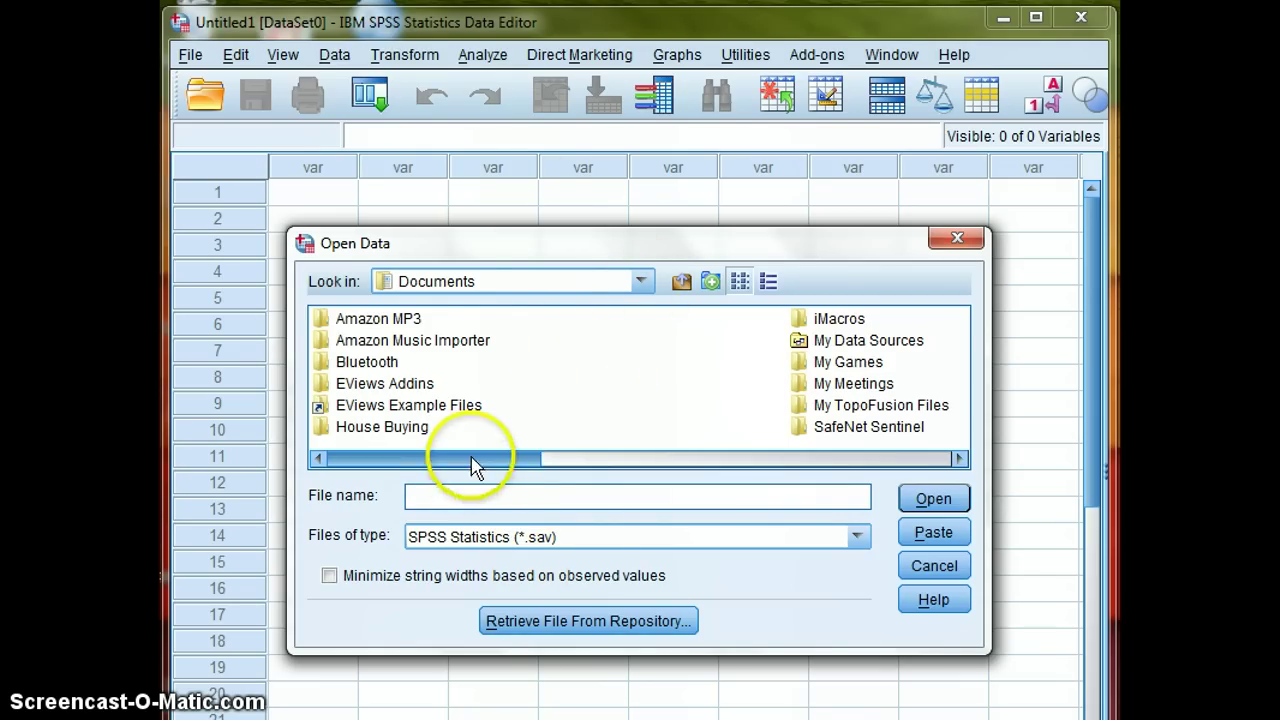
left_click_drag(526, 463, 740, 468)
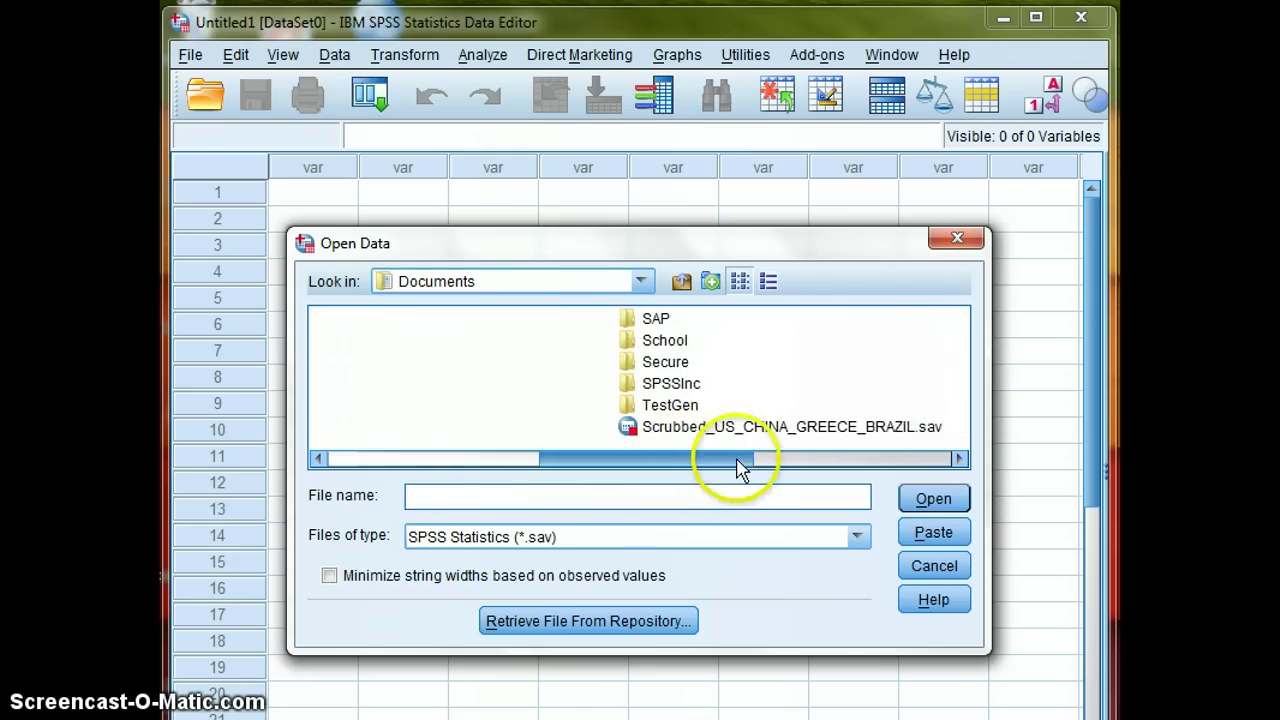
left_click_drag(634, 466, 714, 477)
left_click(645, 428)
left_click(935, 500)
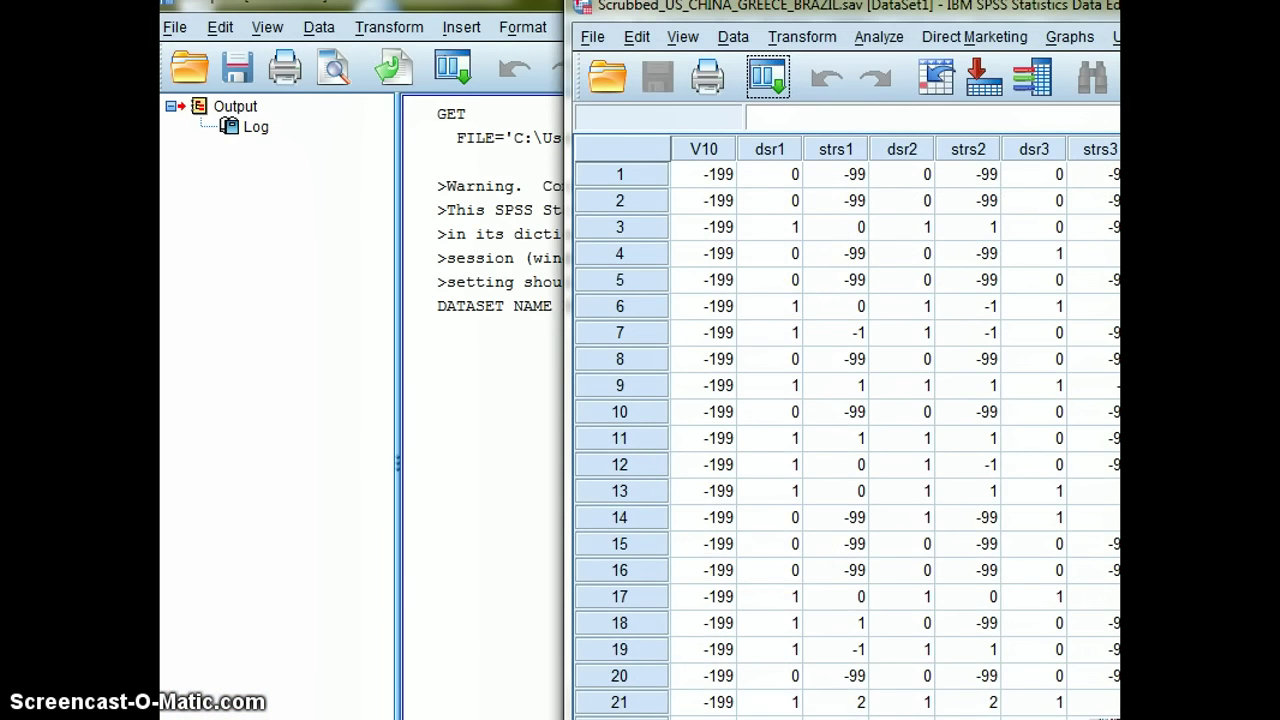
Step: Widen the Data Editor to reveal strs5 and dsr6, toggling value labels on and off, ending on numeric codes
left_click_drag(1110, 8, 763, 32)
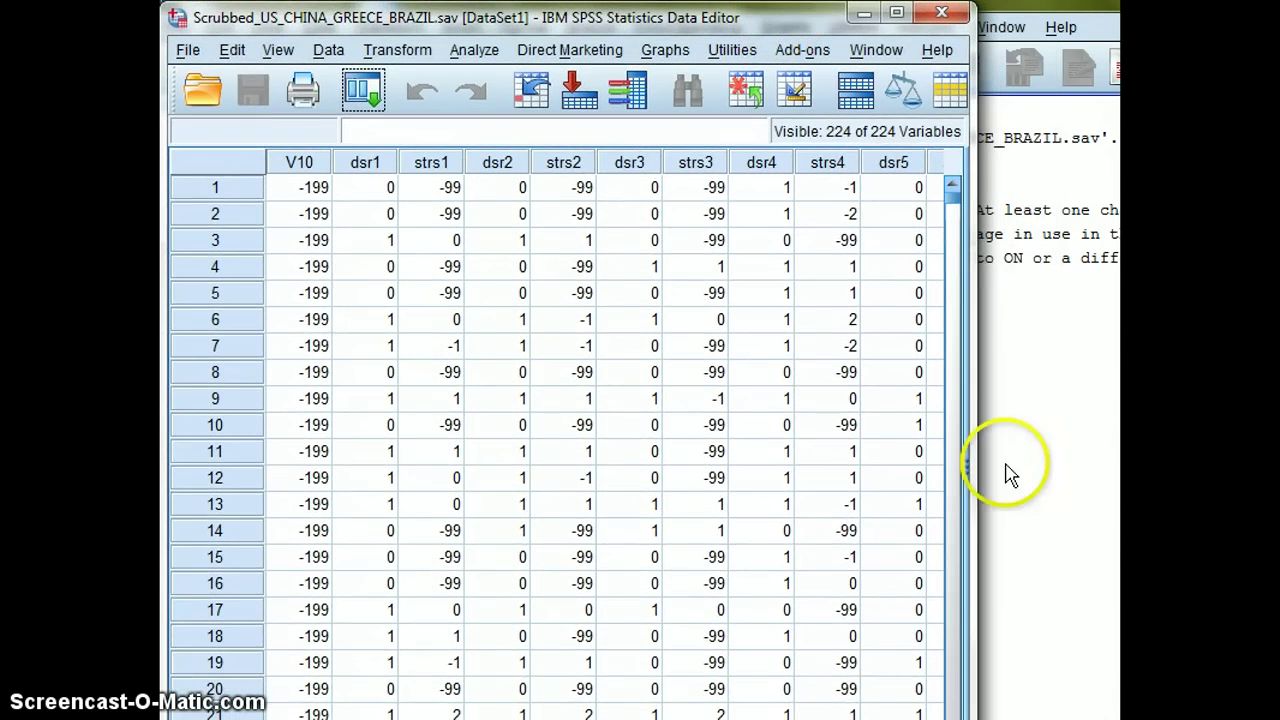
left_click_drag(973, 455, 1116, 452)
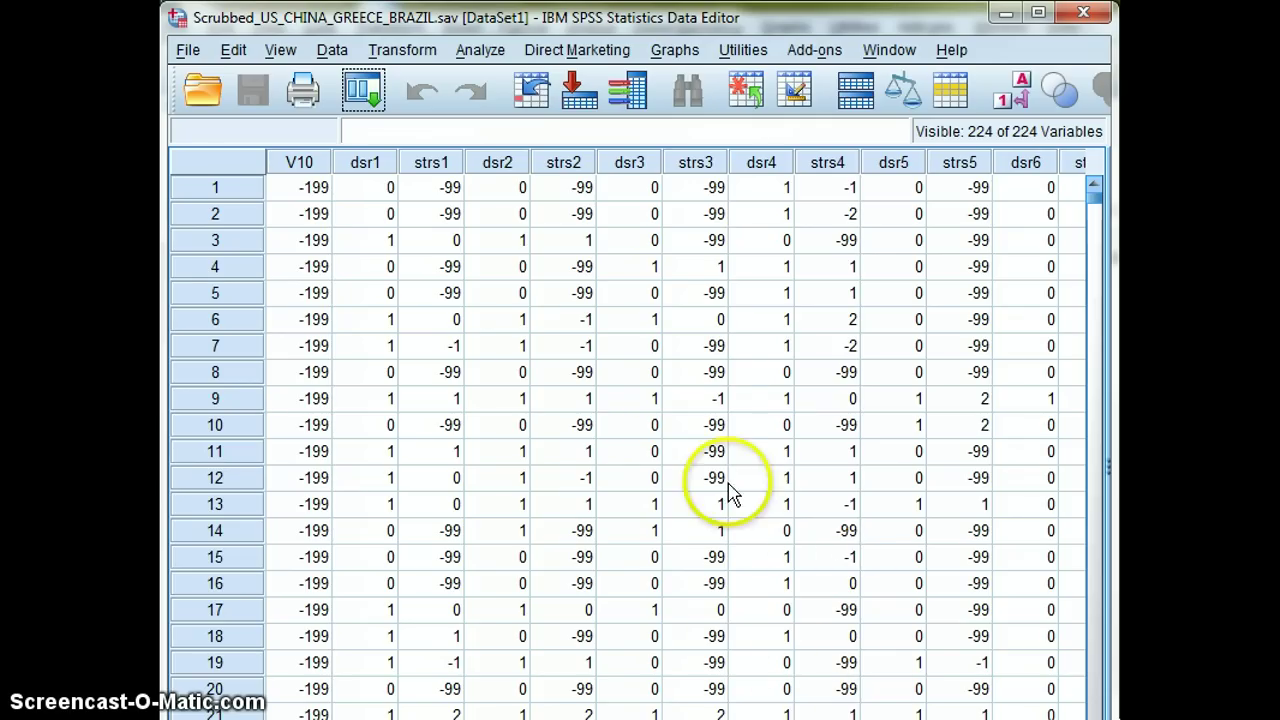
left_click(1018, 100)
left_click(1018, 100)
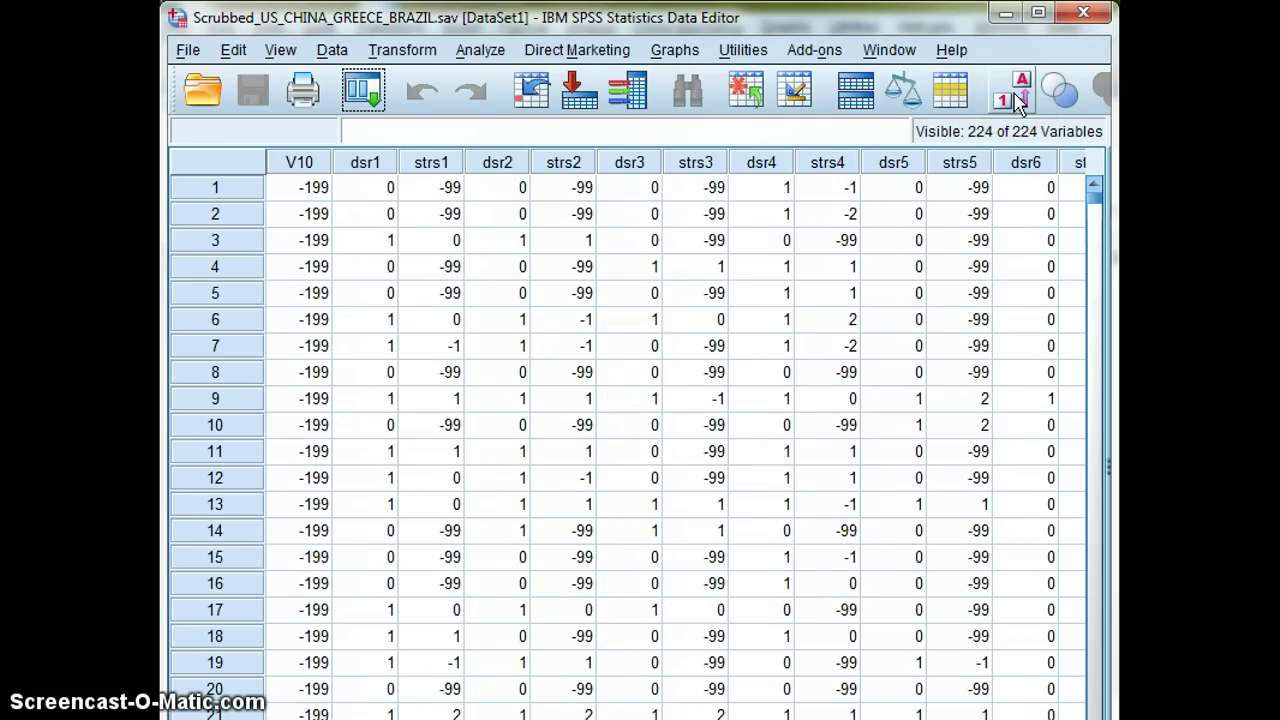
left_click(1018, 100)
left_click(1012, 98)
left_click(1012, 98)
left_click(1016, 103)
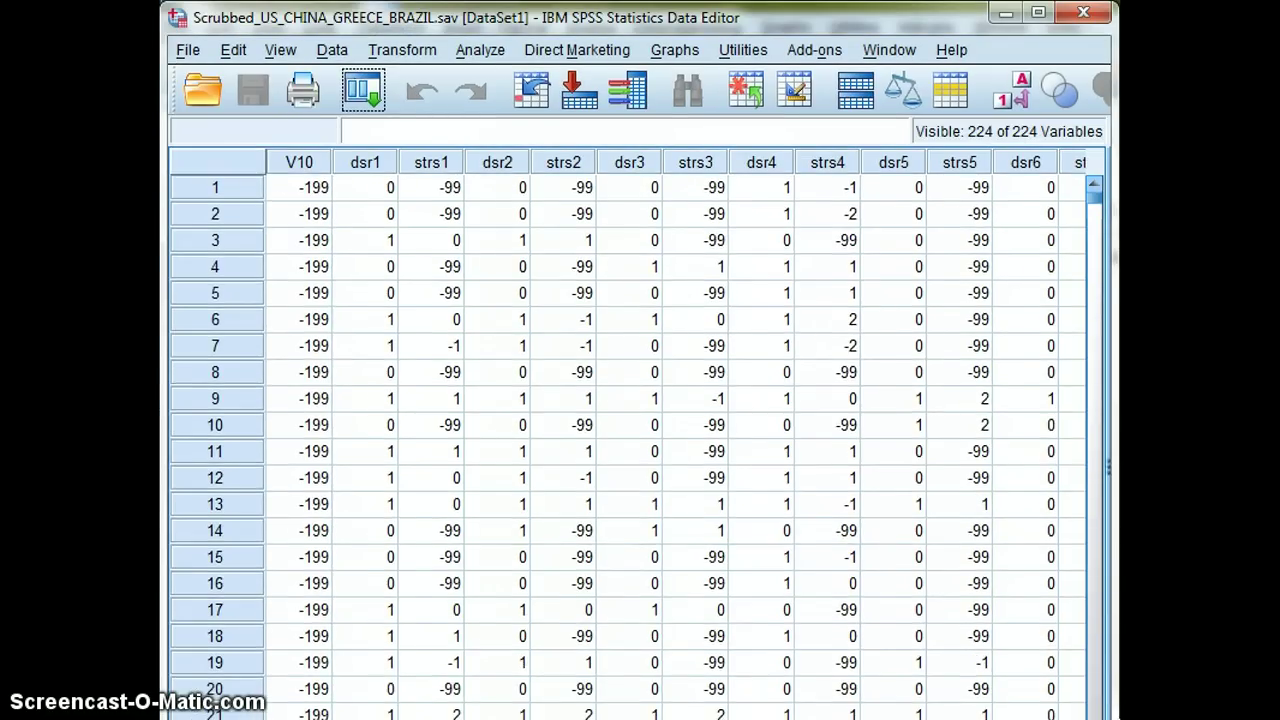
key("ctrl+t")
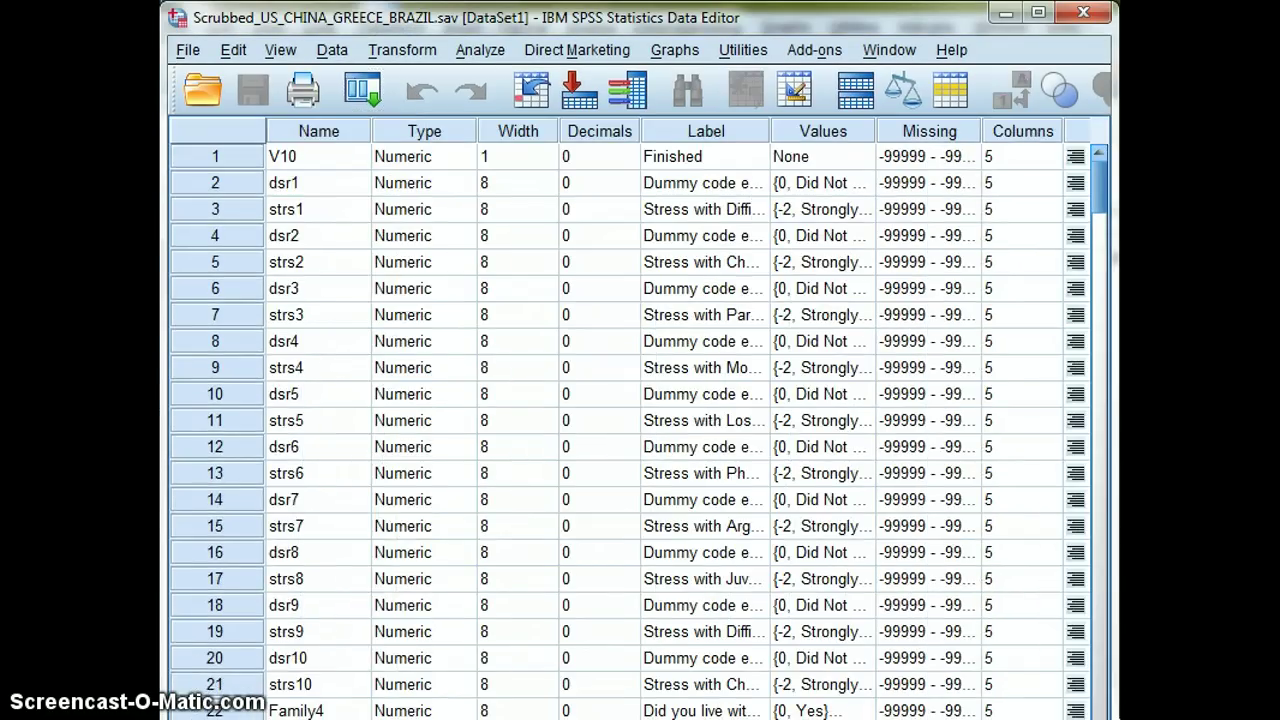
left_click_drag(190, 157, 188, 292)
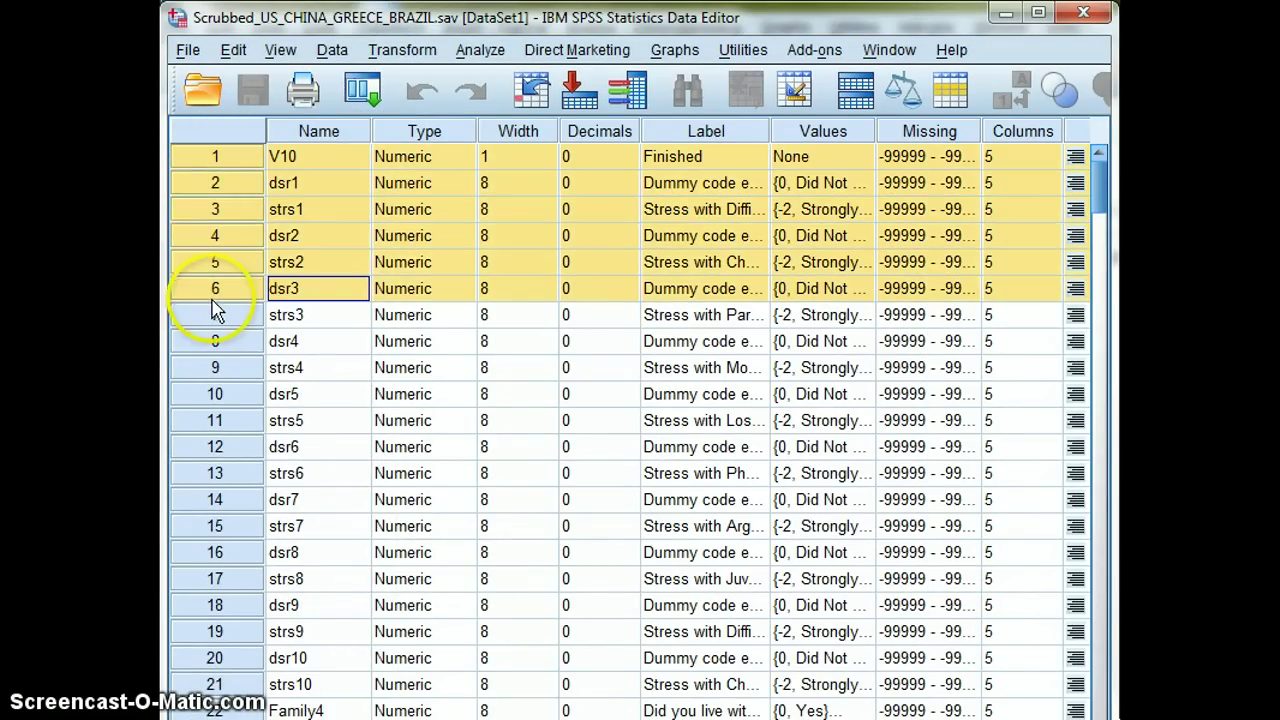
key("ctrl+t")
key("ctrl+t")
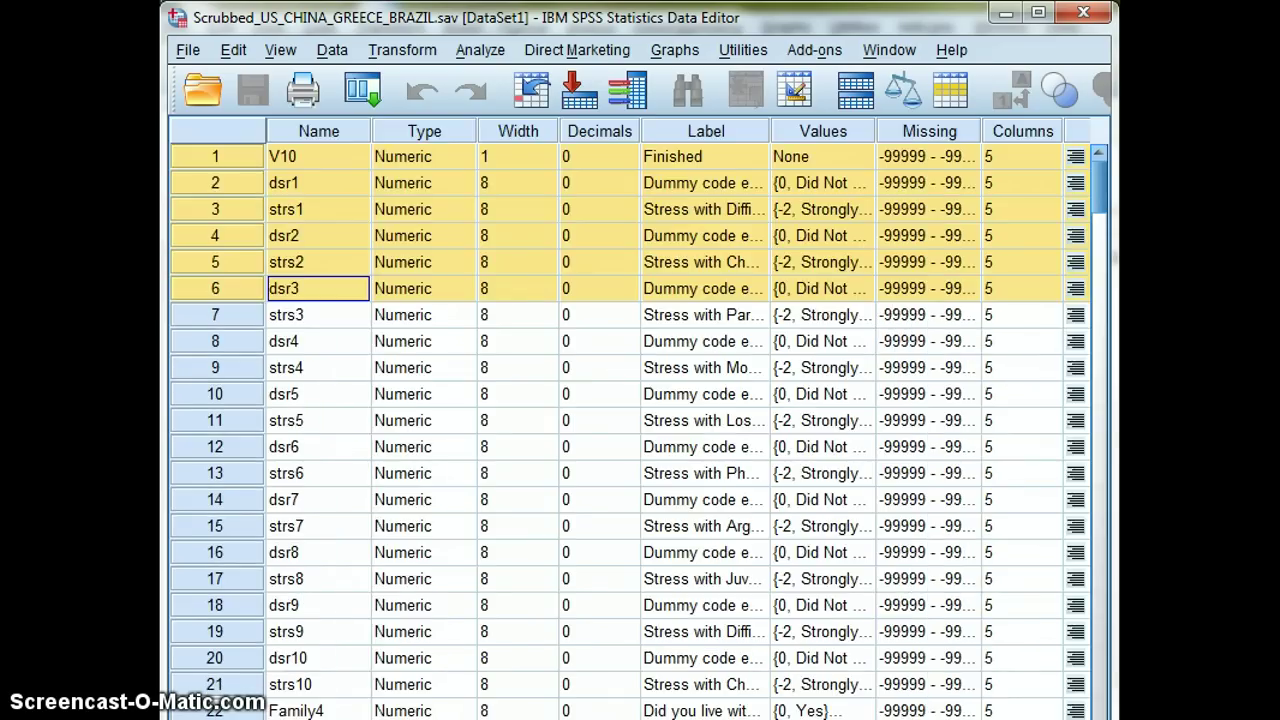
key("ctrl+t")
key("ctrl+t")
key("ctrl+t")
key("ctrl+t")
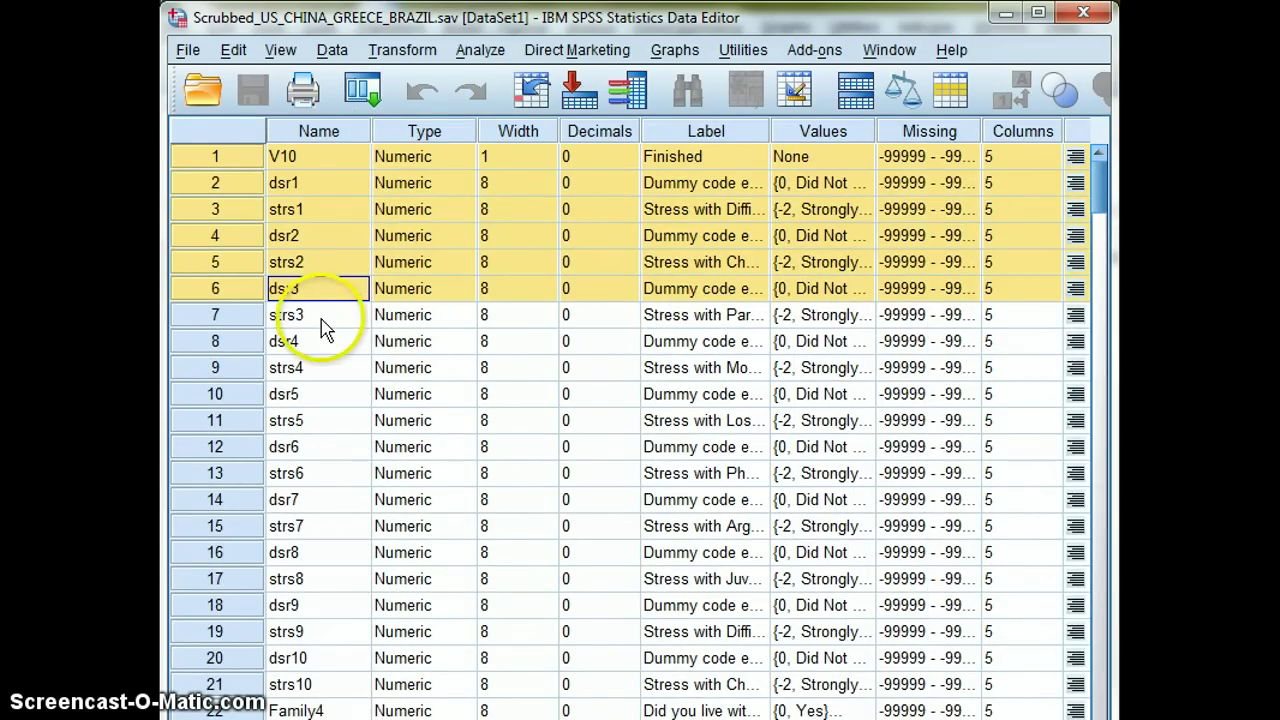
key("ctrl+t")
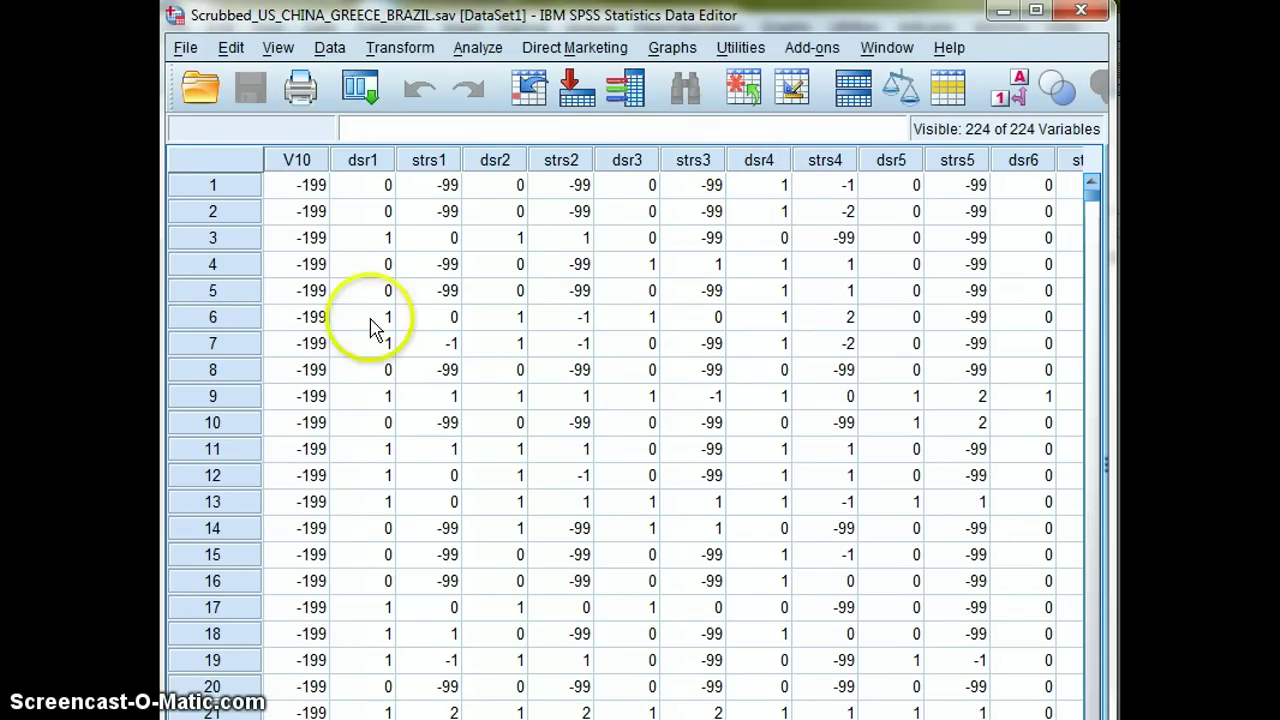
Step: Show the Analyze > Descriptive Statistics procedures, including Frequencies, Descriptives and Crosstabs
left_click(477, 50)
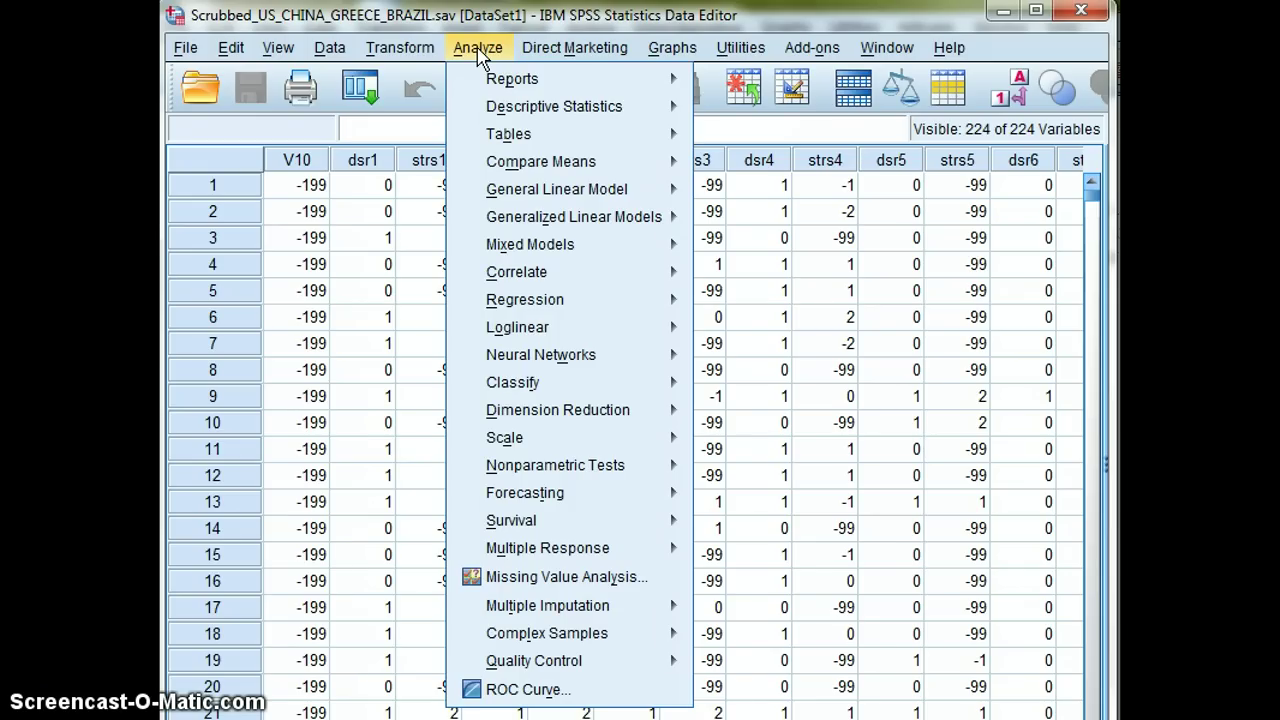
left_click(490, 108)
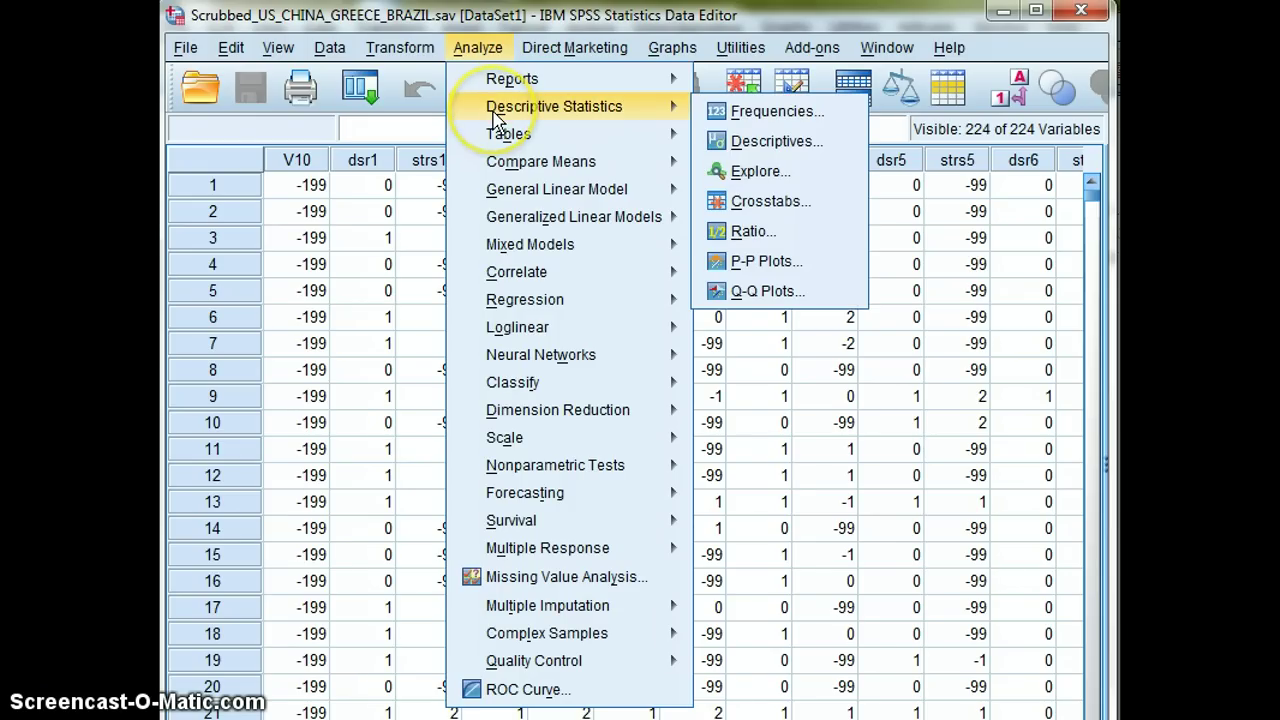
Step: Run Frequencies on strs10 (stress with family changes), giving 358 valid and 2377 missing cases
left_click(820, 118)
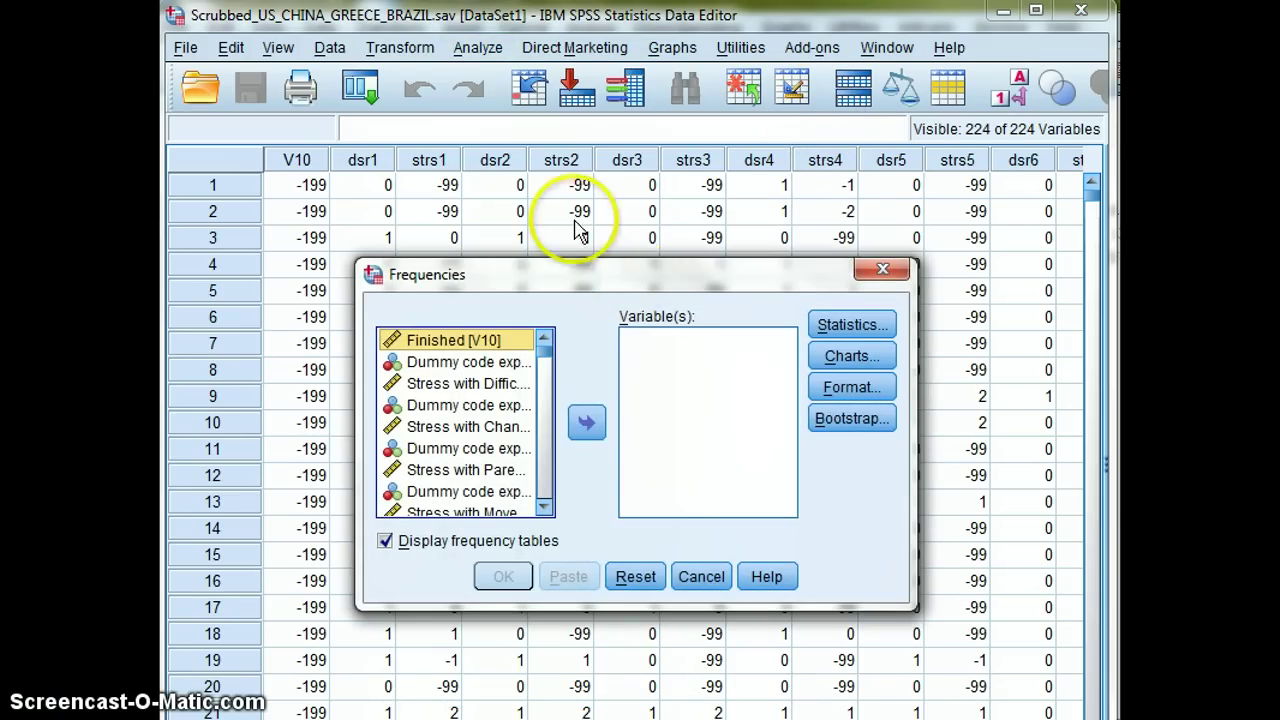
left_click_drag(580, 272, 502, 195)
left_click_drag(909, 523, 957, 651)
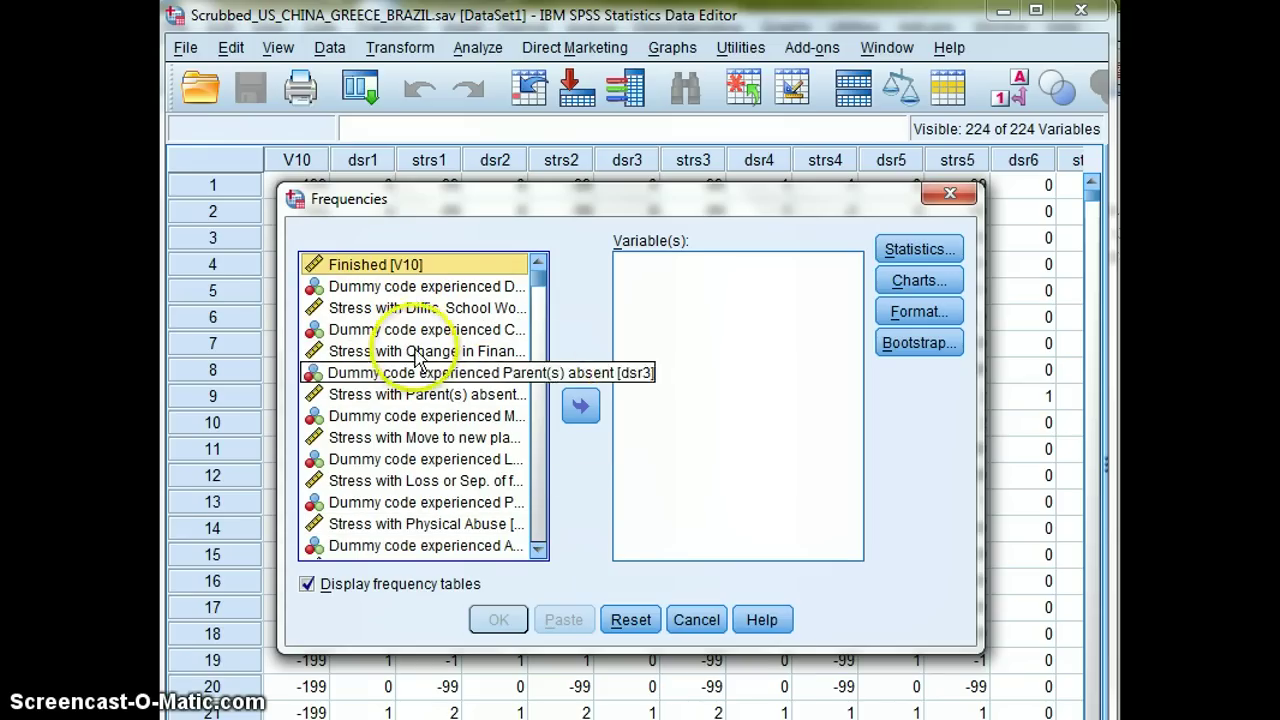
left_click(537, 552)
left_click(538, 552)
left_click(539, 552)
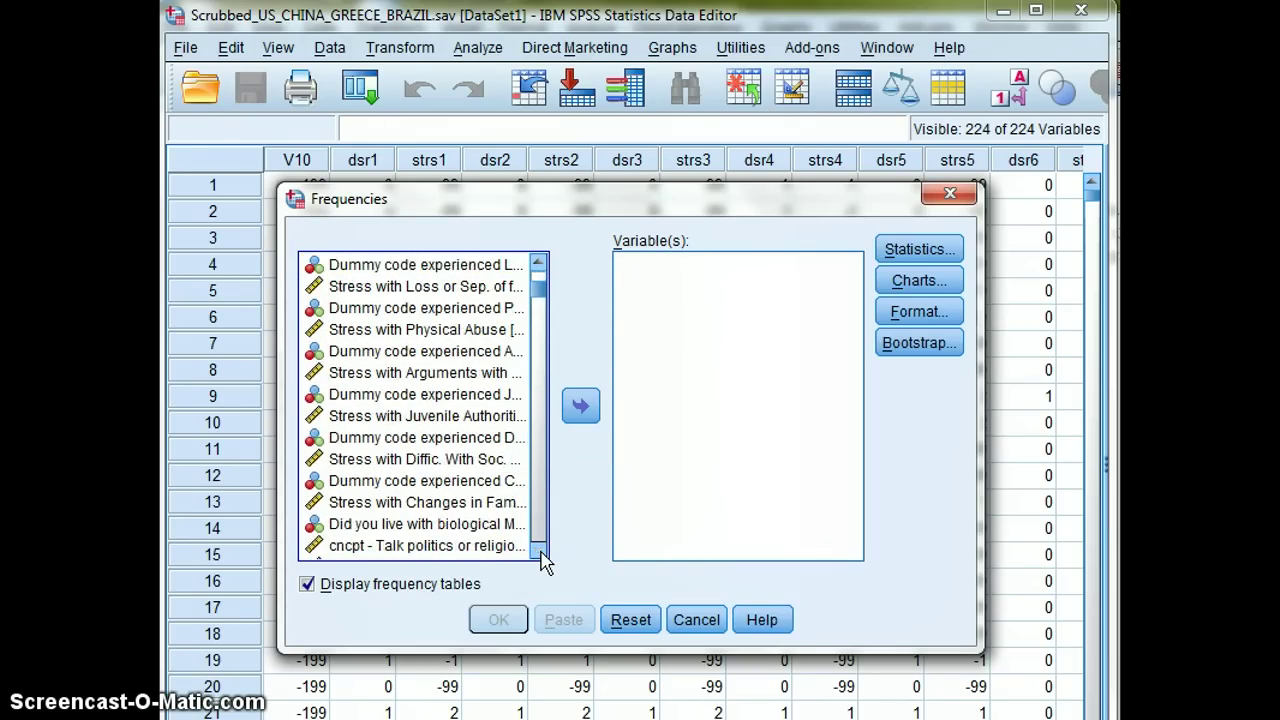
left_click(398, 503)
left_click(580, 405)
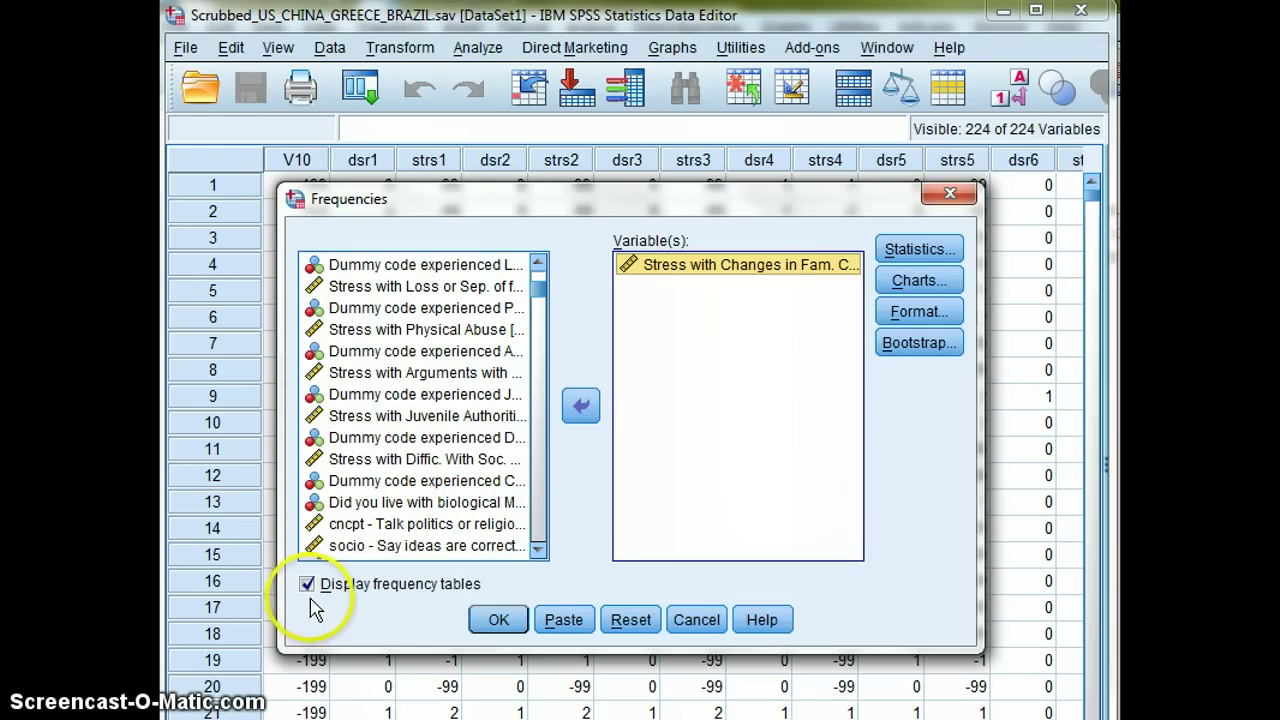
left_click(498, 620)
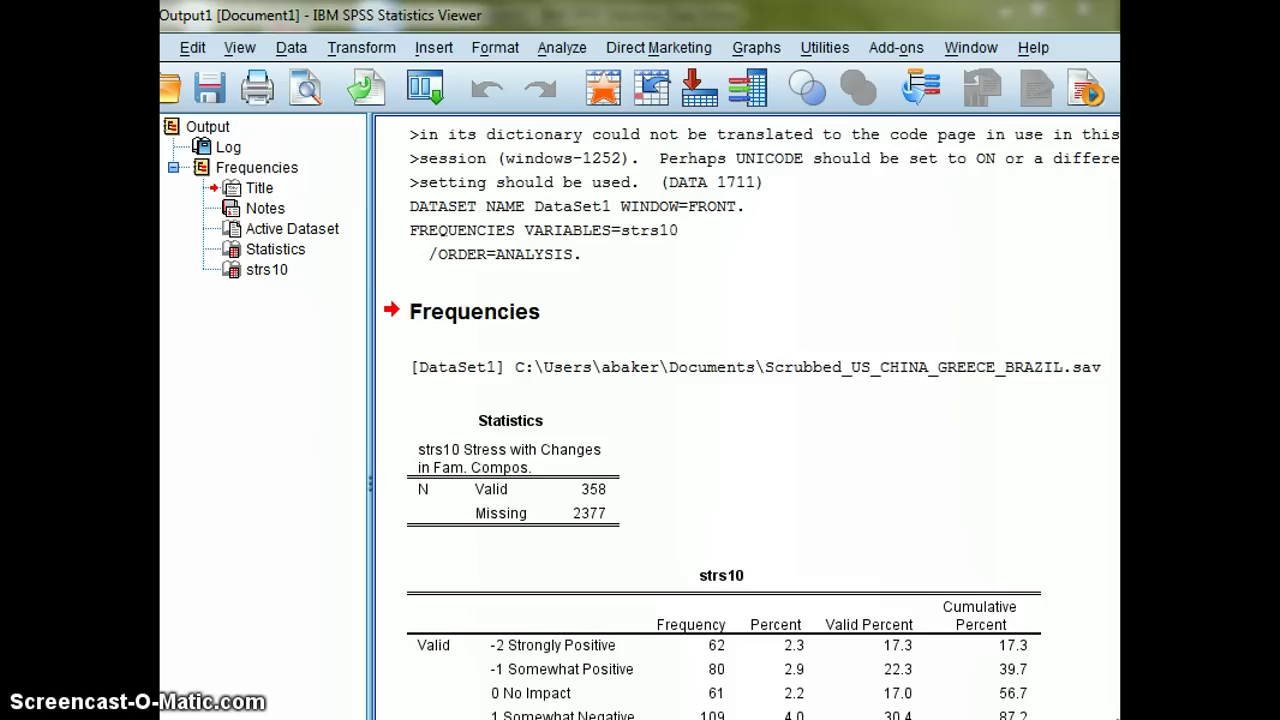
mouse_move(1120, 157)
left_mouse_down()
mouse_move(1086, 157)
mouse_move(1108, 157)
left_mouse_up()
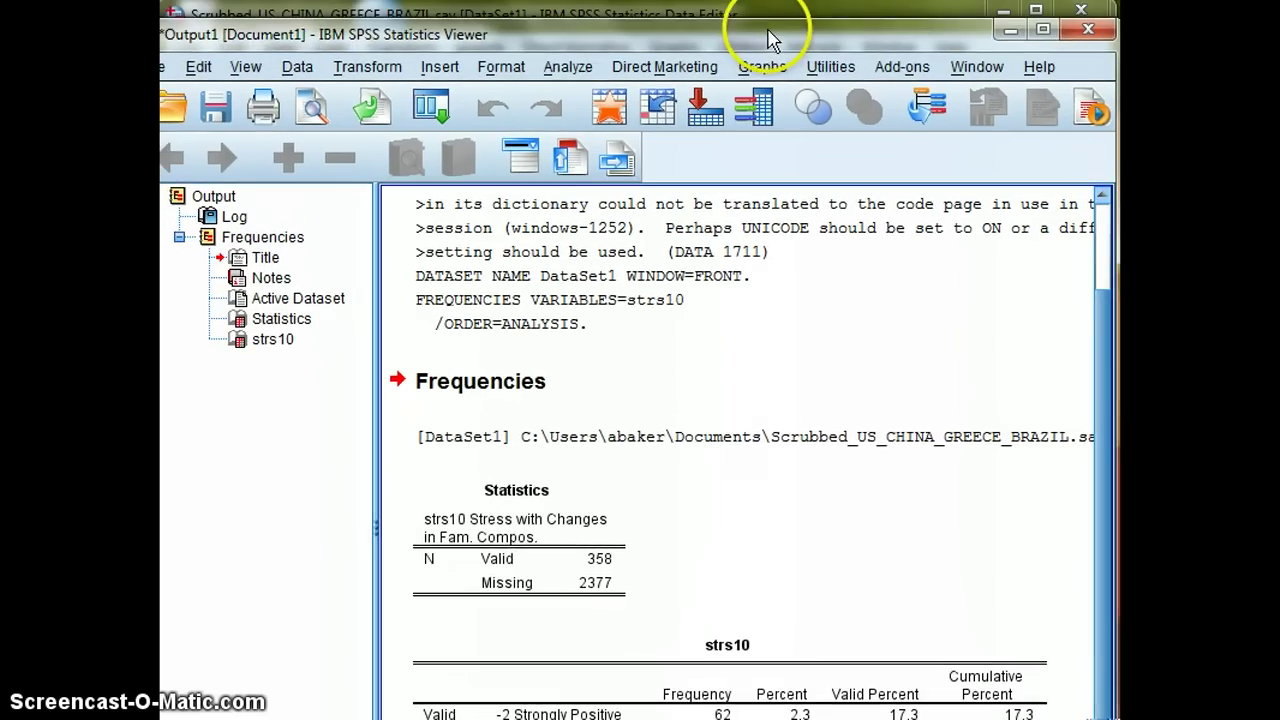
left_click_drag(1108, 462, 1114, 400)
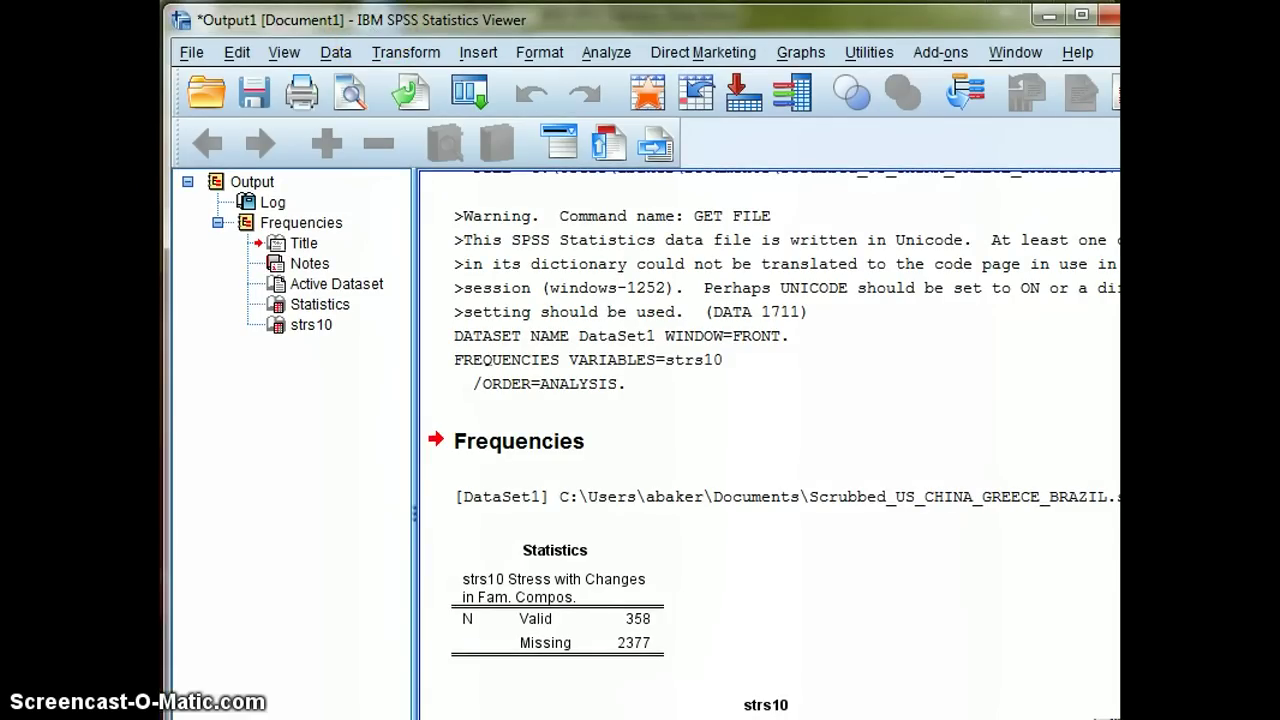
left_click_drag(1120, 108, 1114, 108)
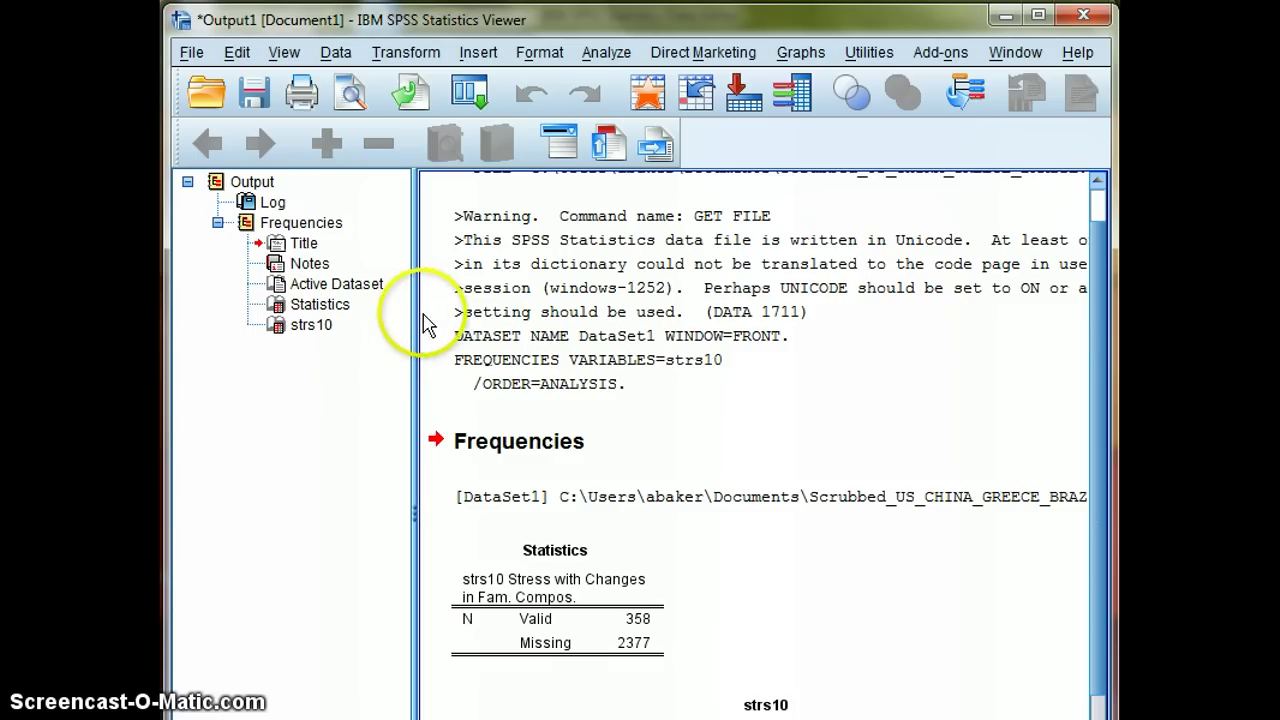
left_click_drag(375, 330, 362, 330)
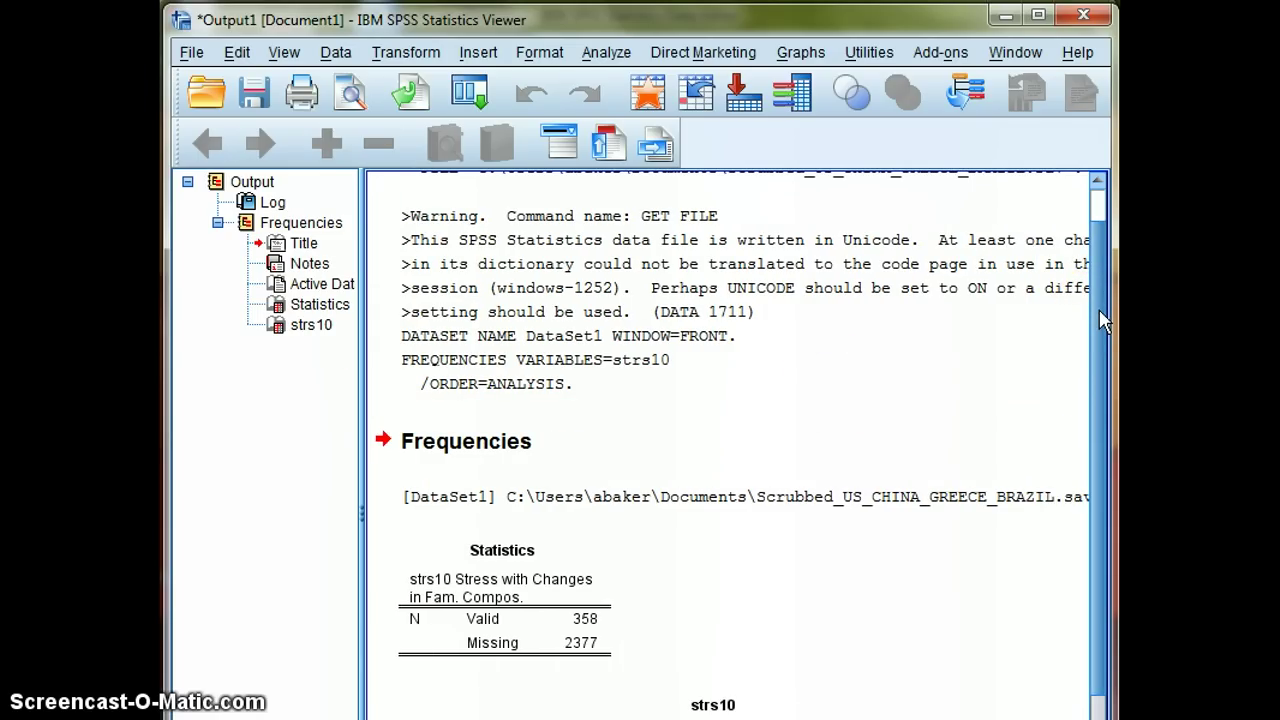
left_click_drag(1106, 315, 1106, 515)
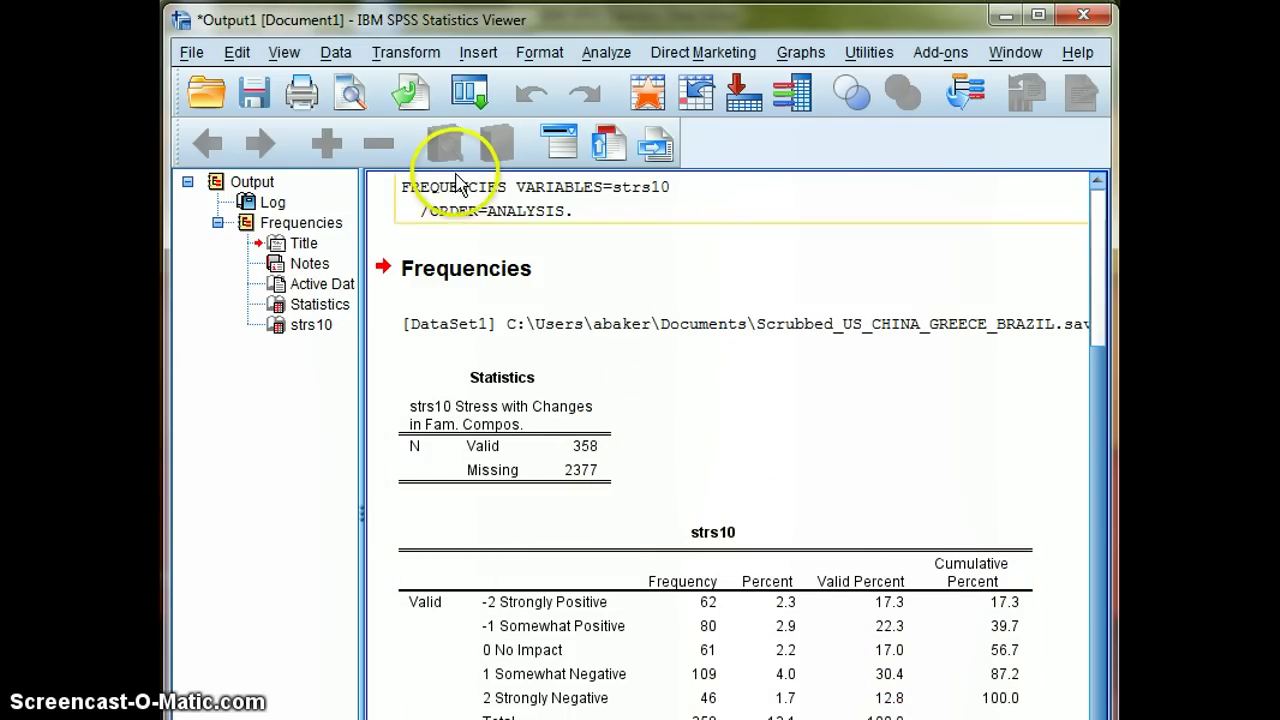
Step: Start saving the output as DELETETHIS.spv with the Desktop as the save folder
left_click(192, 56)
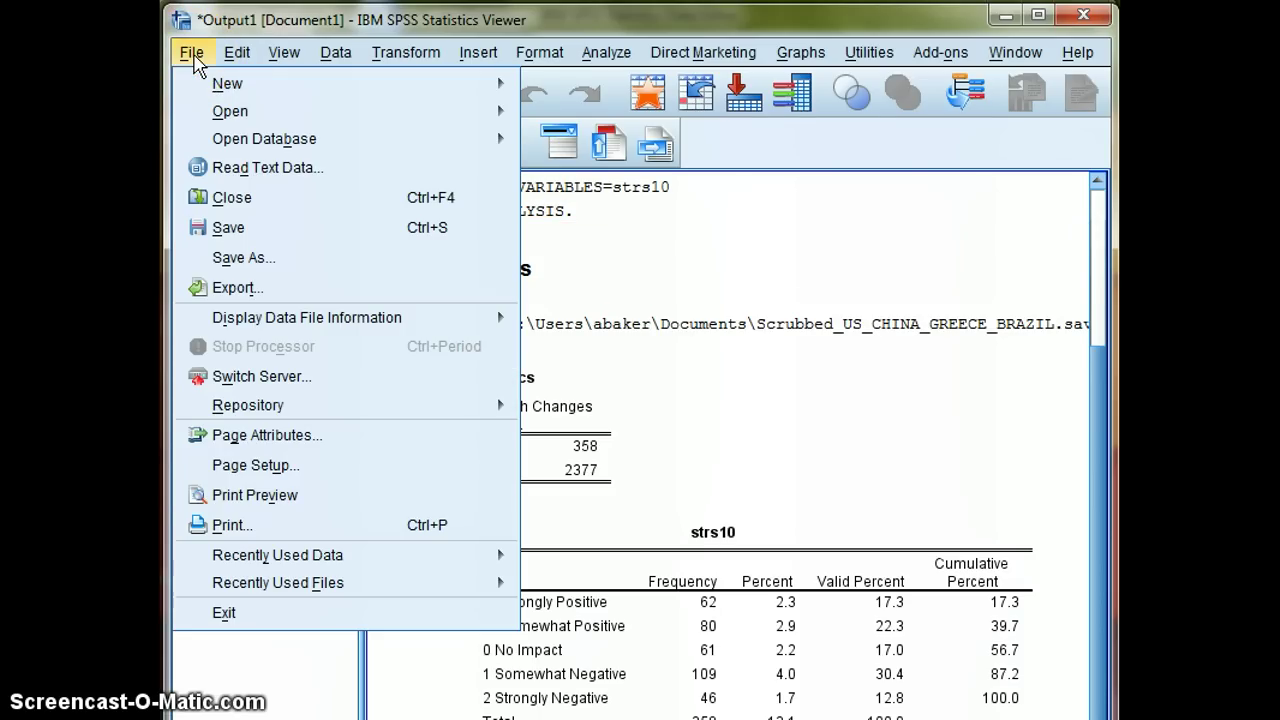
left_click(232, 257)
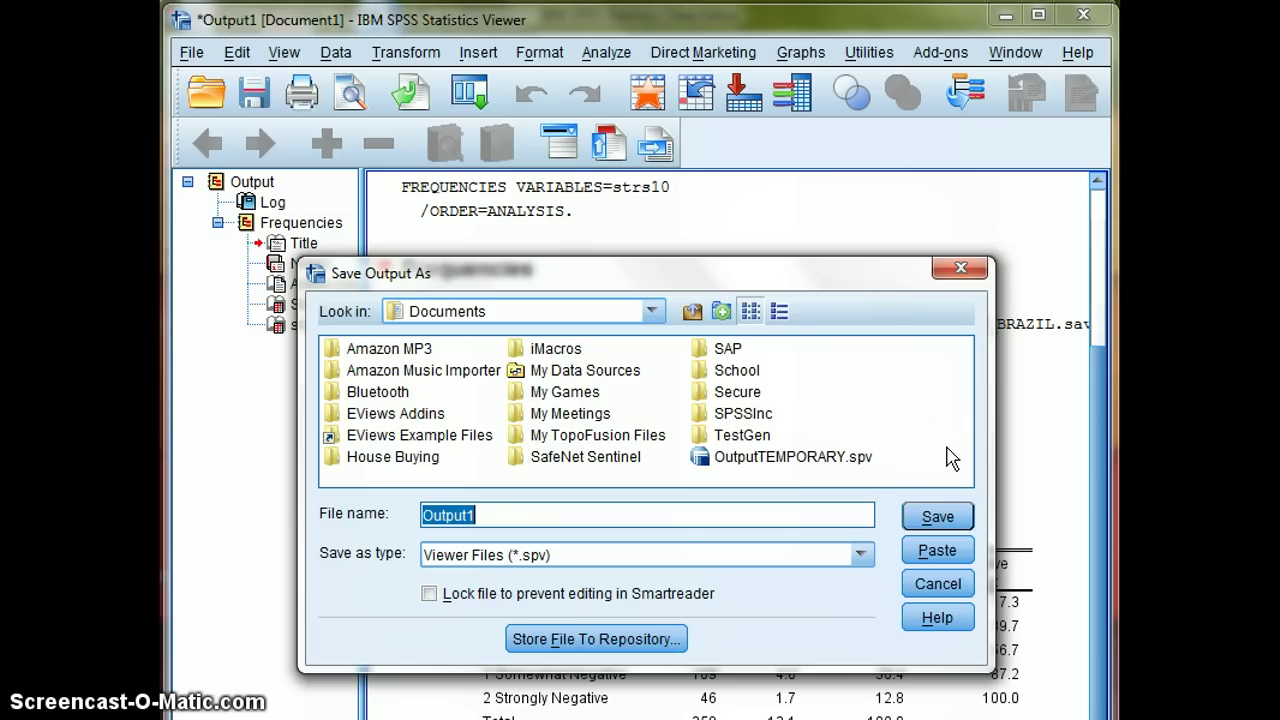
type("DELETETHIS")
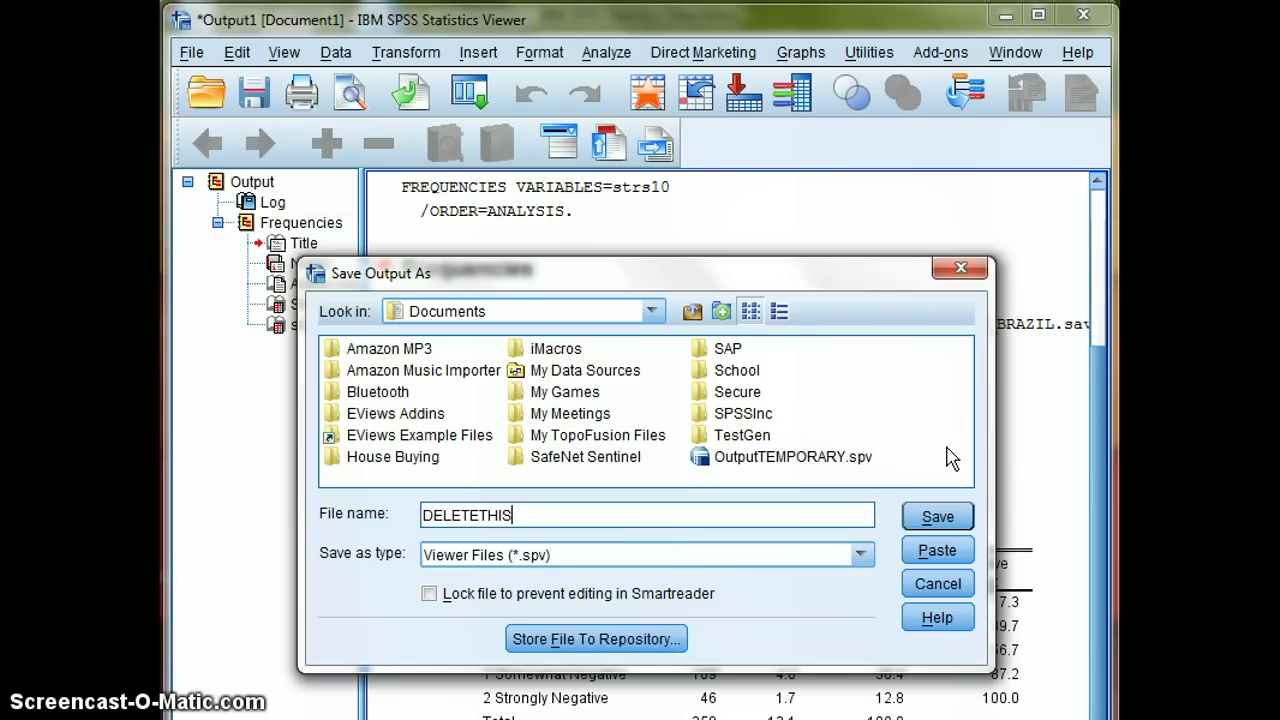
left_click(651, 311)
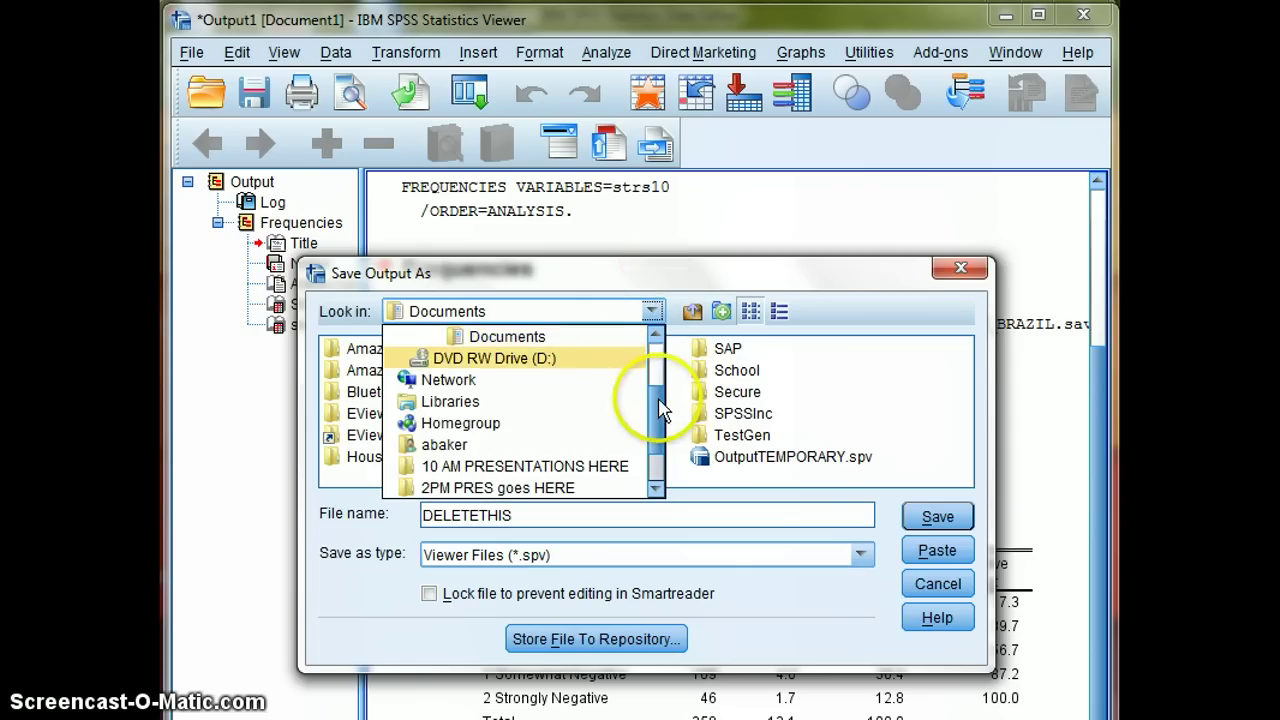
scroll(660, 410, "up", 2)
left_click(555, 334)
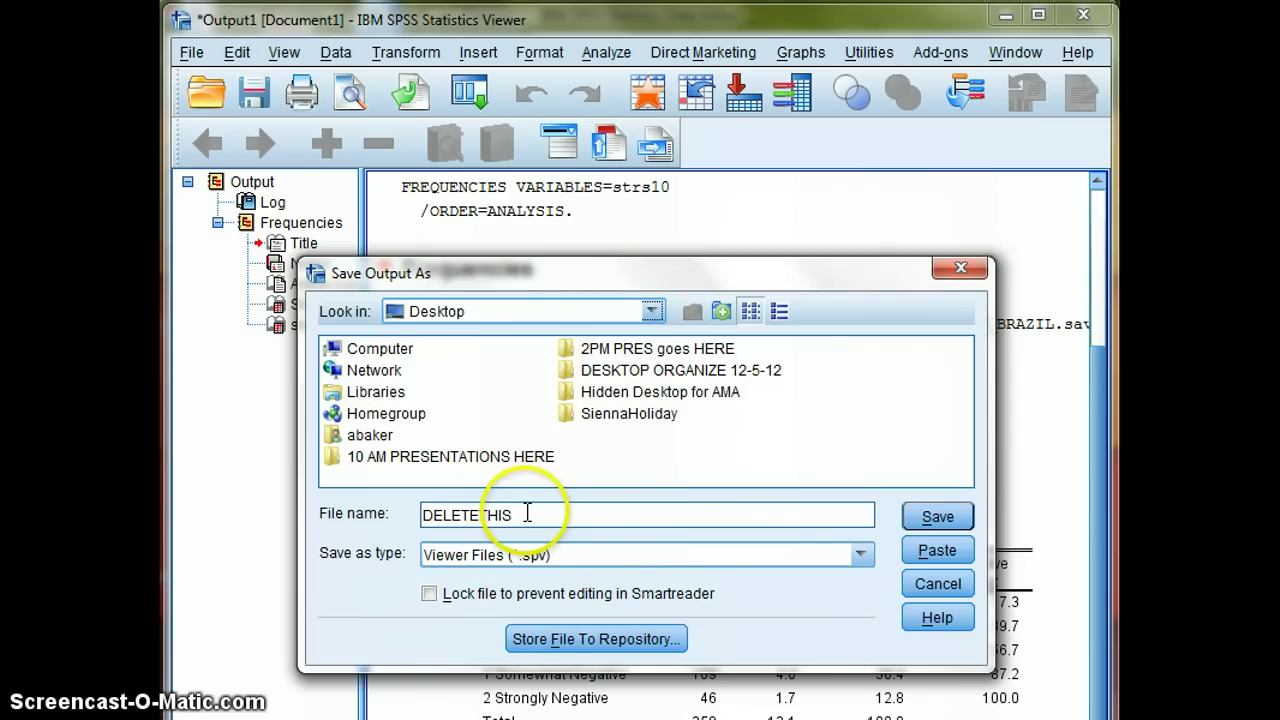
Step: Save the output as DELETETHIS.spv, confirm its icon on the desktop, and restore the Viewer
left_click(938, 517)
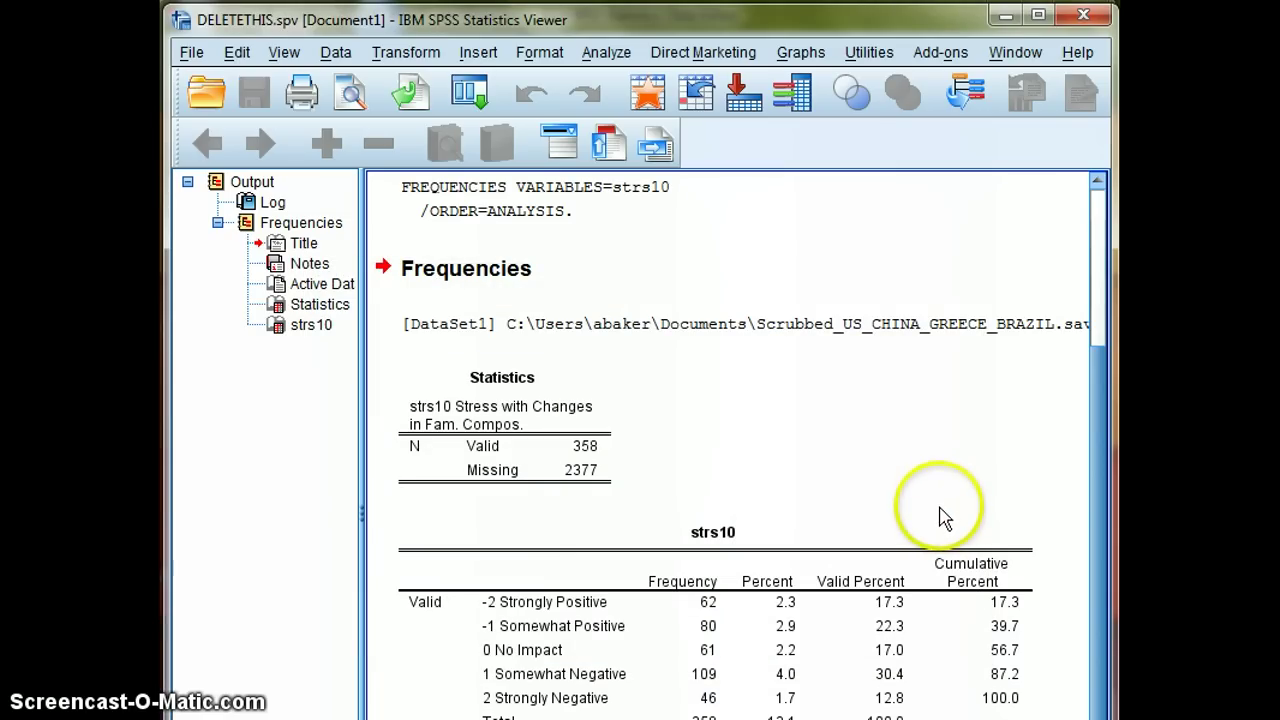
left_click(1007, 22)
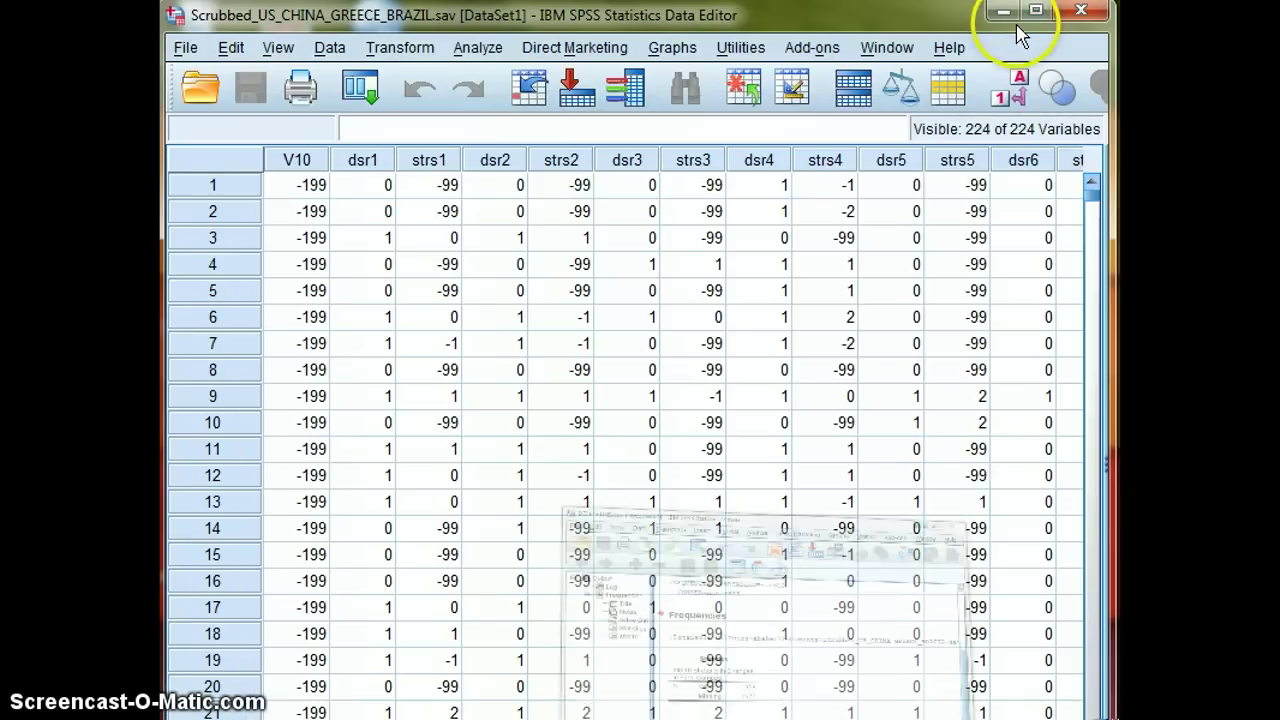
left_click(1002, 14)
left_click_drag(378, 540, 415, 520)
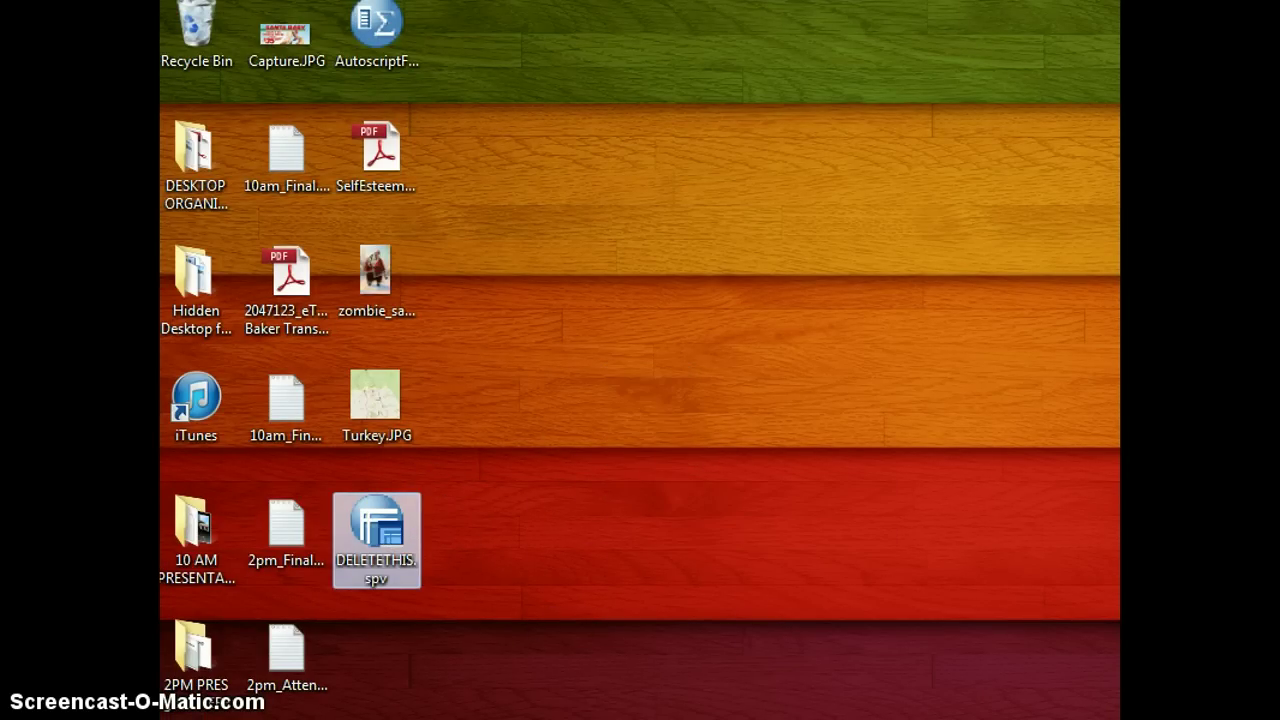
left_click(986, 688)
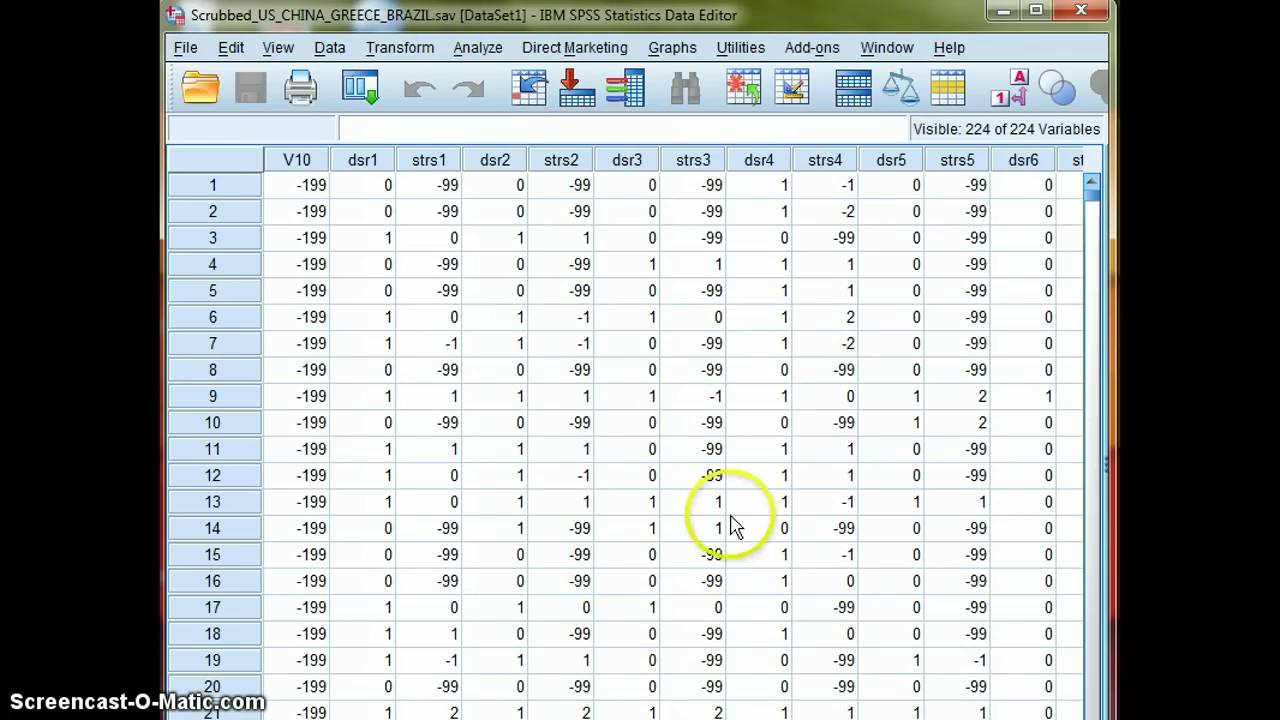
left_click(690, 688)
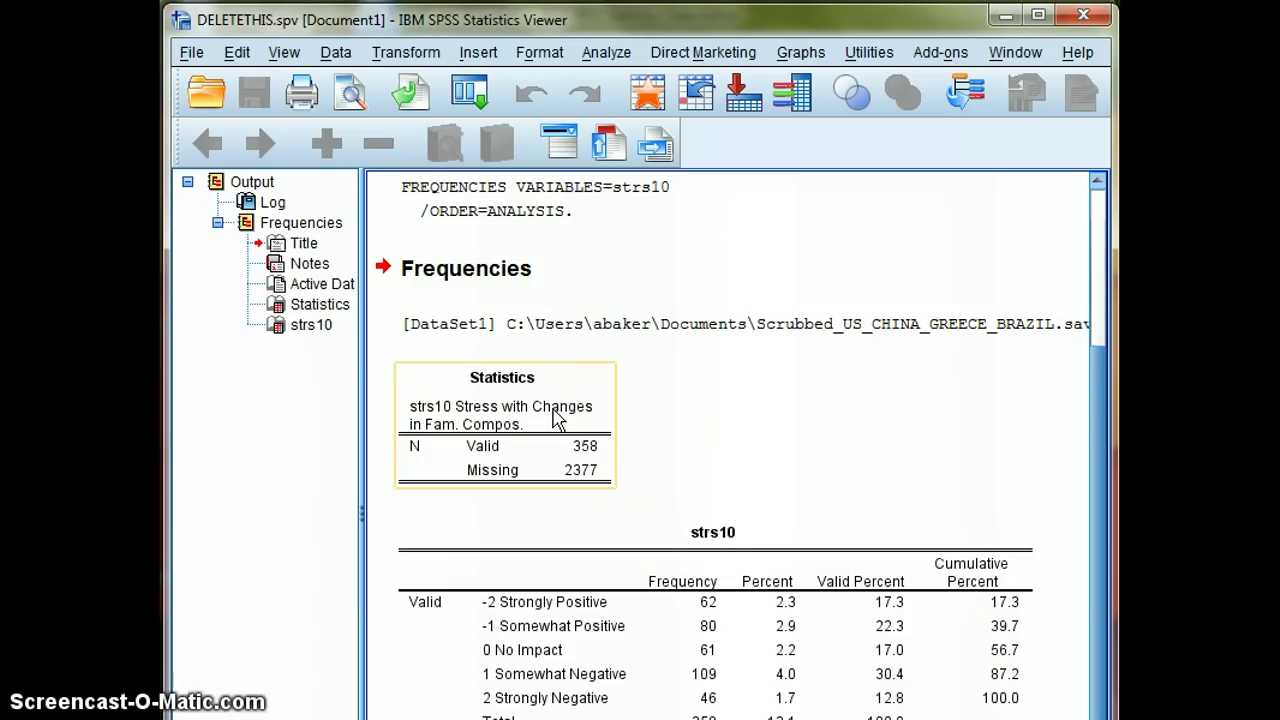
Step: Paste the Frequencies command for strs10 into a new Syntax1 window
left_click(606, 55)
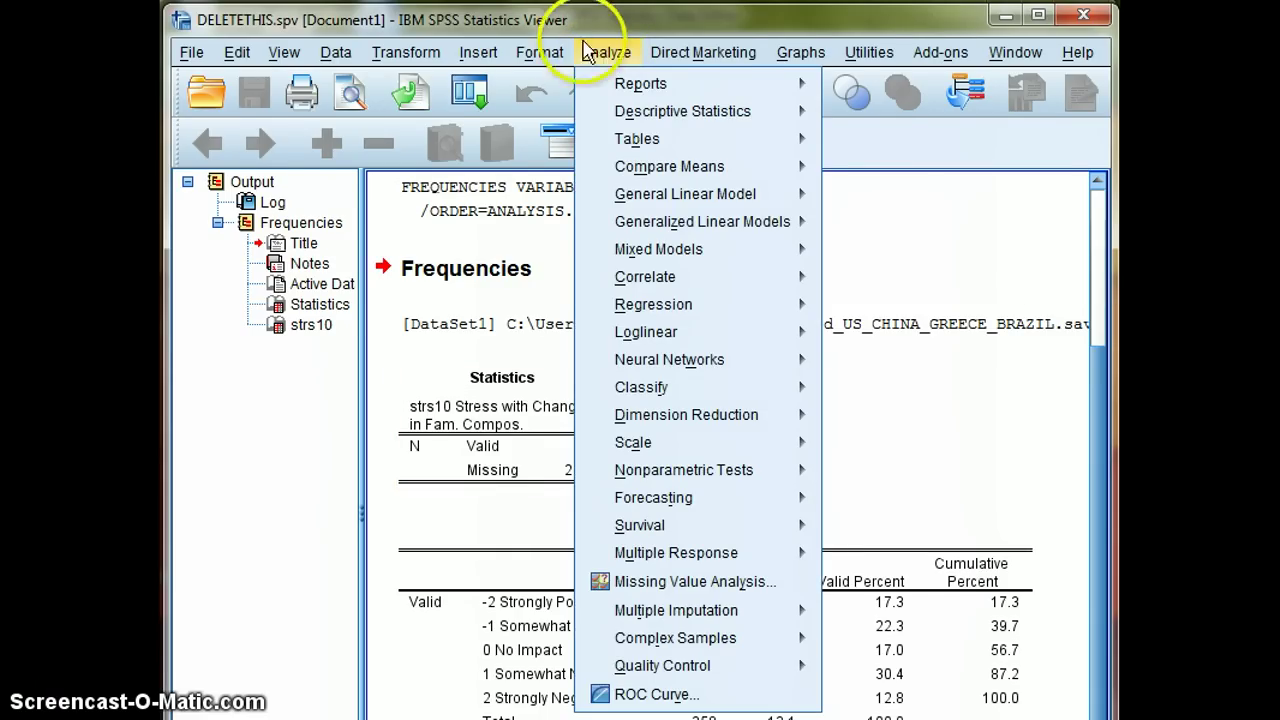
mouse_move(594, 34)
left_mouse_down()
mouse_move(600, 74)
mouse_move(585, 42)
mouse_move(598, 29)
left_mouse_up()
left_click(606, 52)
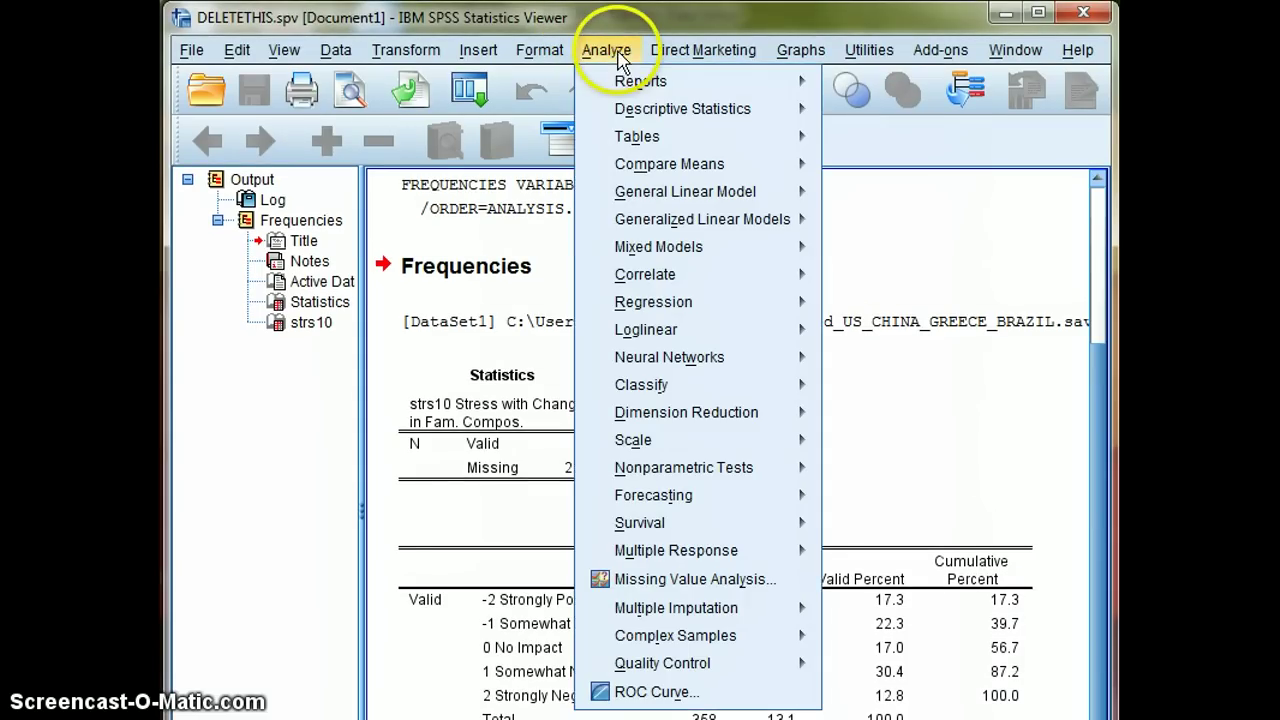
mouse_move(640, 116)
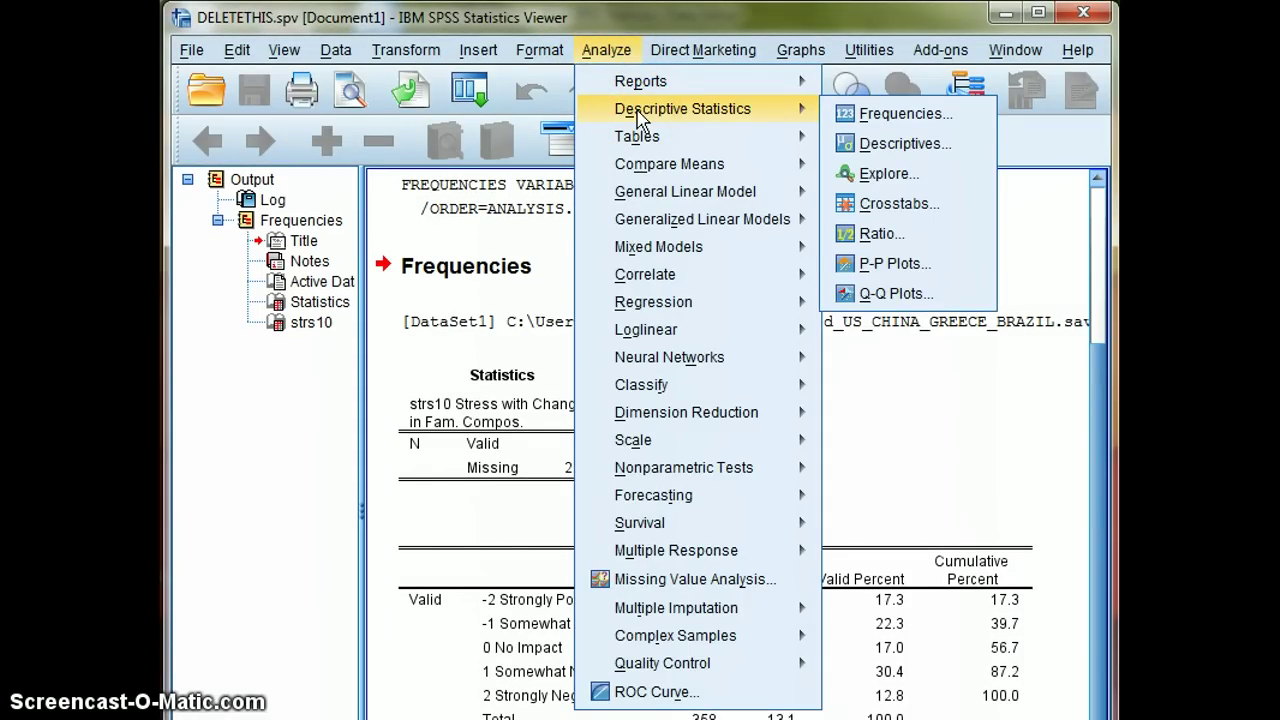
left_click(898, 118)
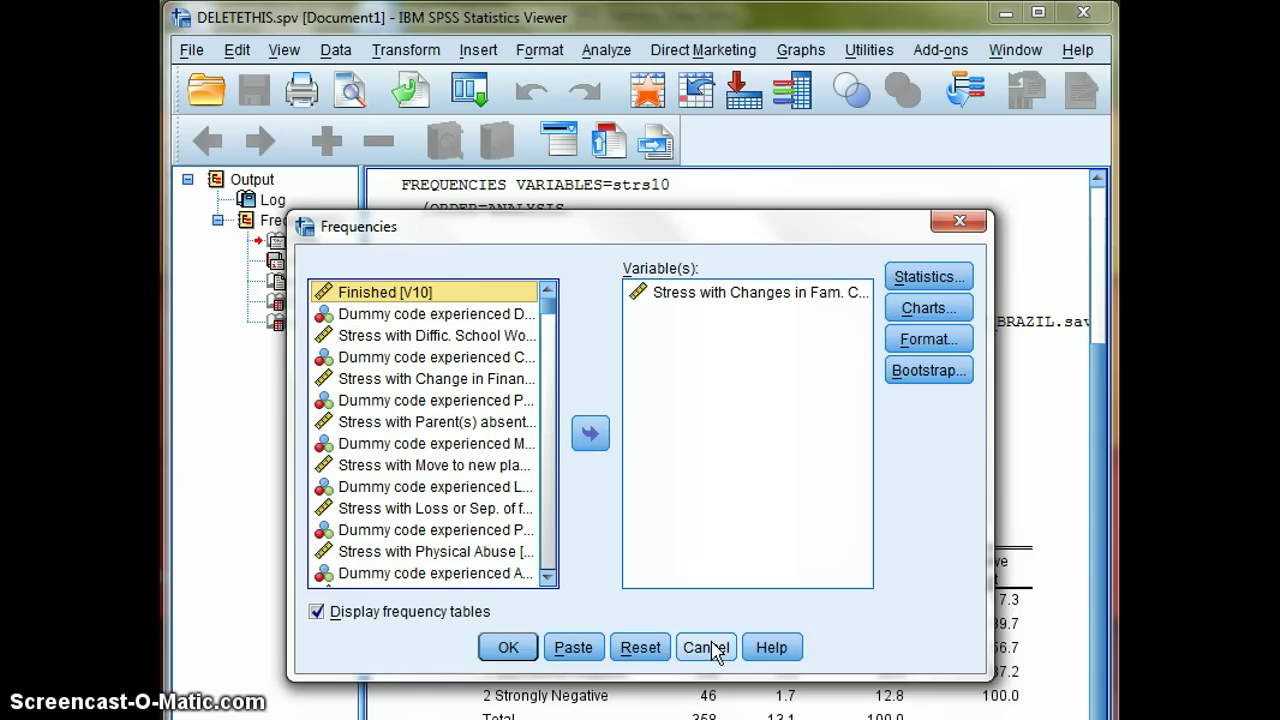
left_click(572, 652)
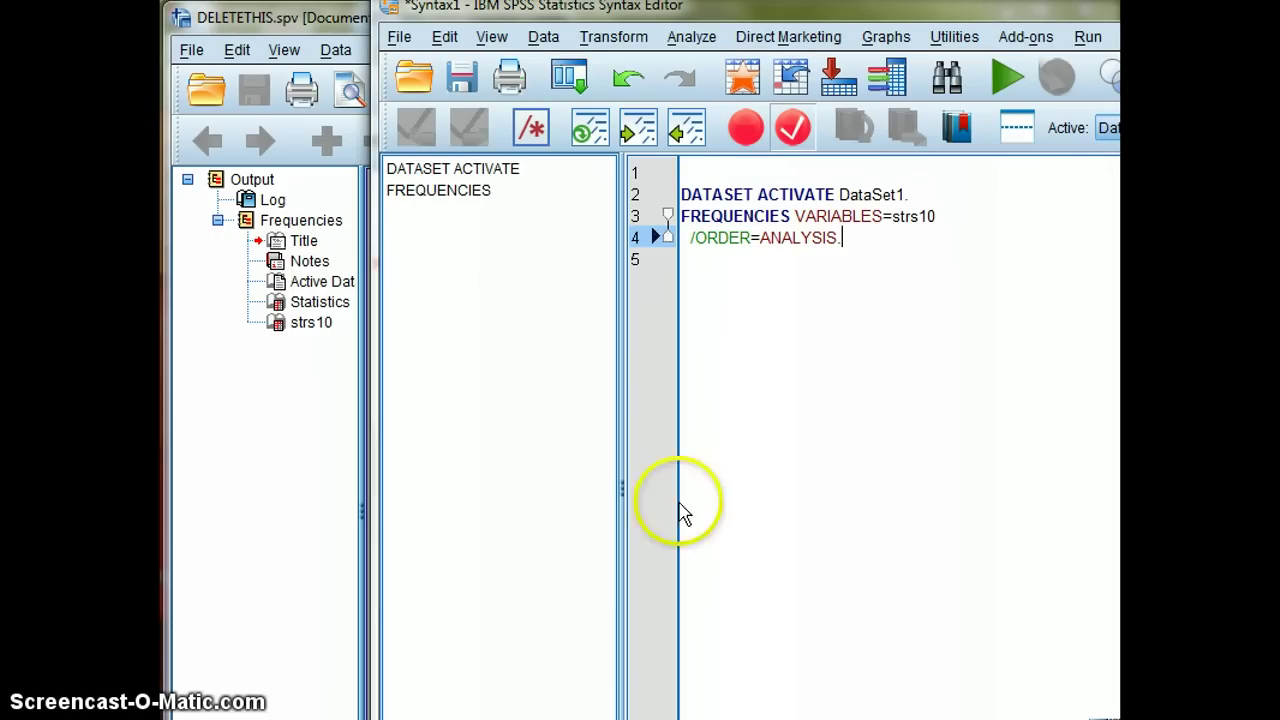
Step: Fit the syntax window to the screen and highlight strs10 and the /ORDER=ANALYSIS line to explain them
double_click(1020, 14)
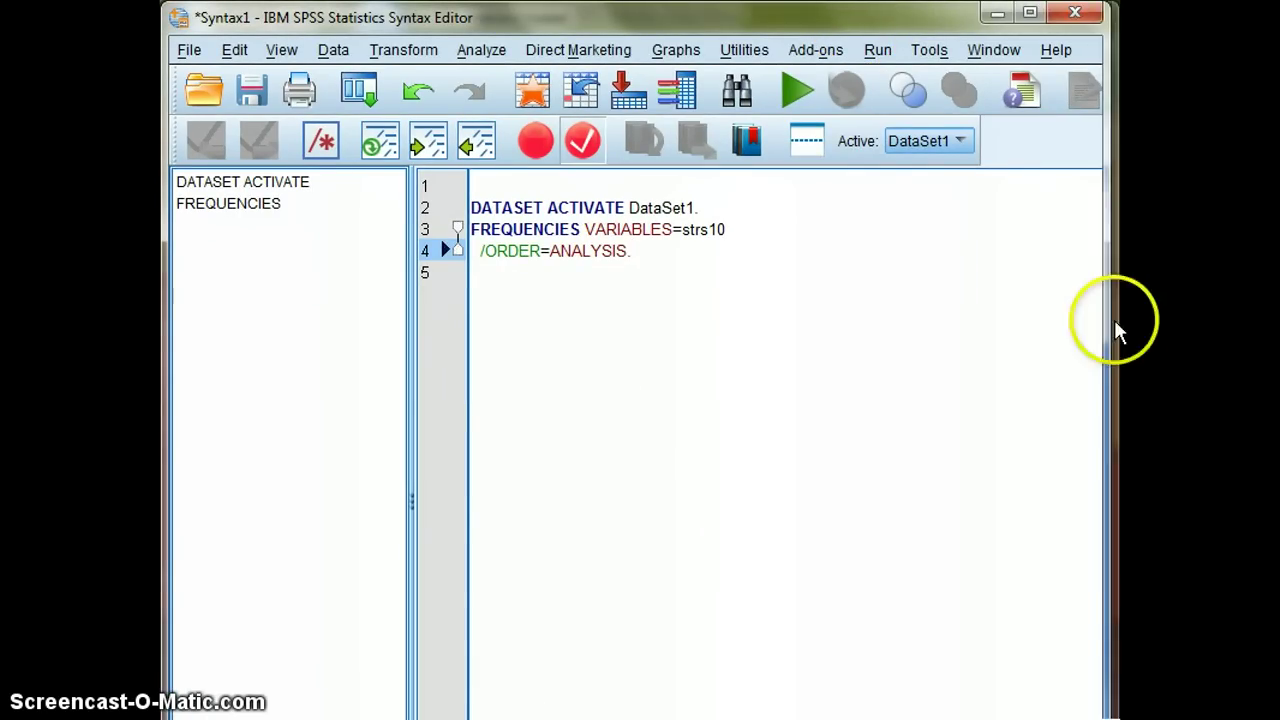
left_click_drag(1116, 323, 1097, 323)
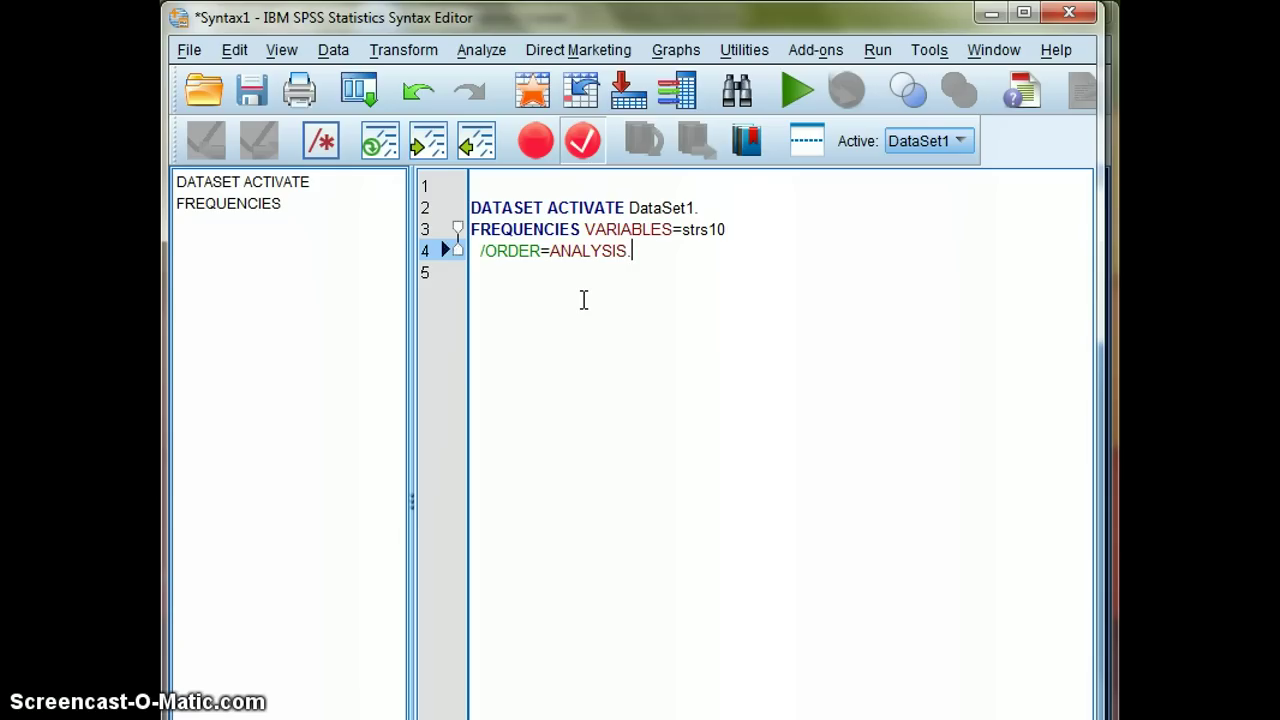
left_click_drag(640, 287, 468, 207)
left_click(637, 277)
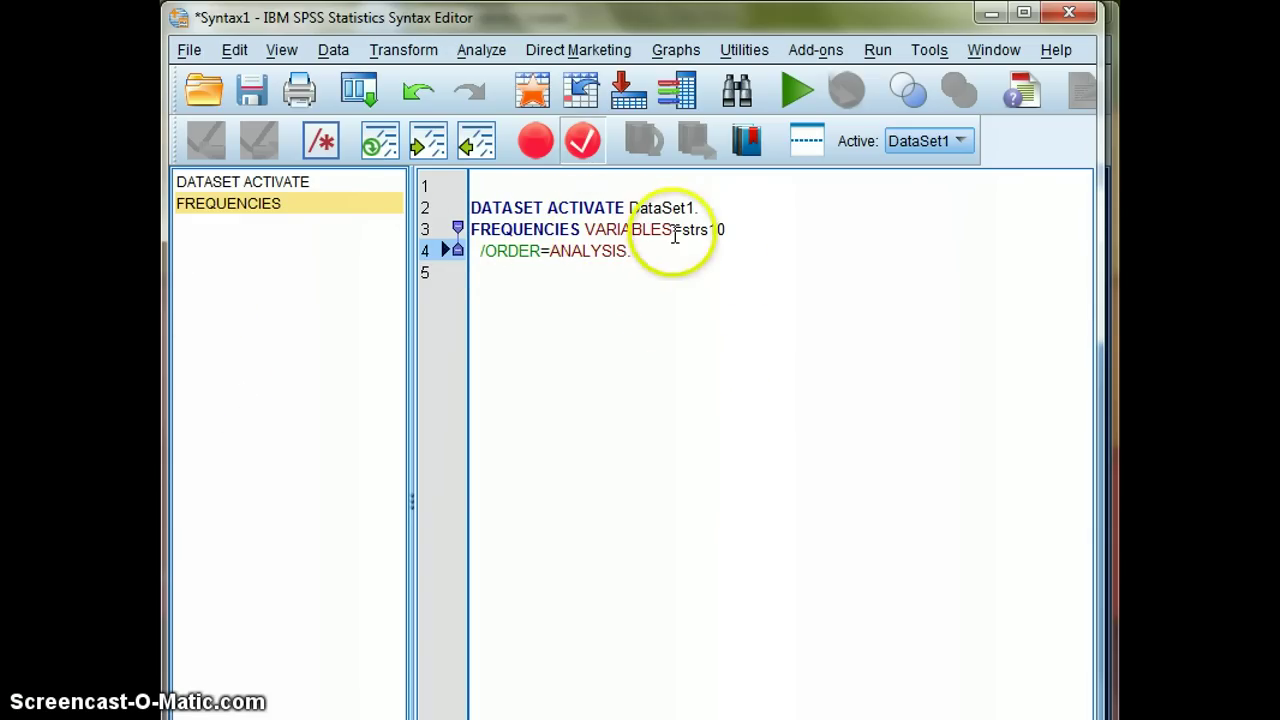
left_click_drag(684, 230, 728, 230)
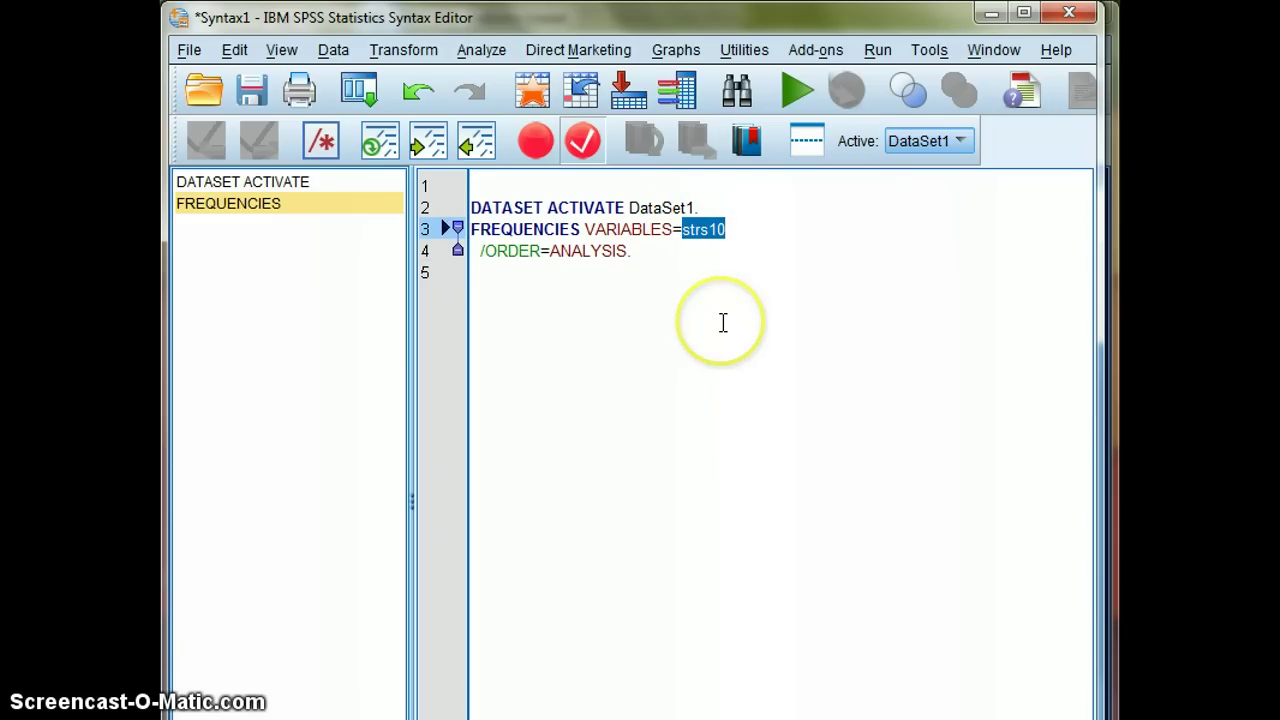
left_click_drag(634, 255, 580, 258)
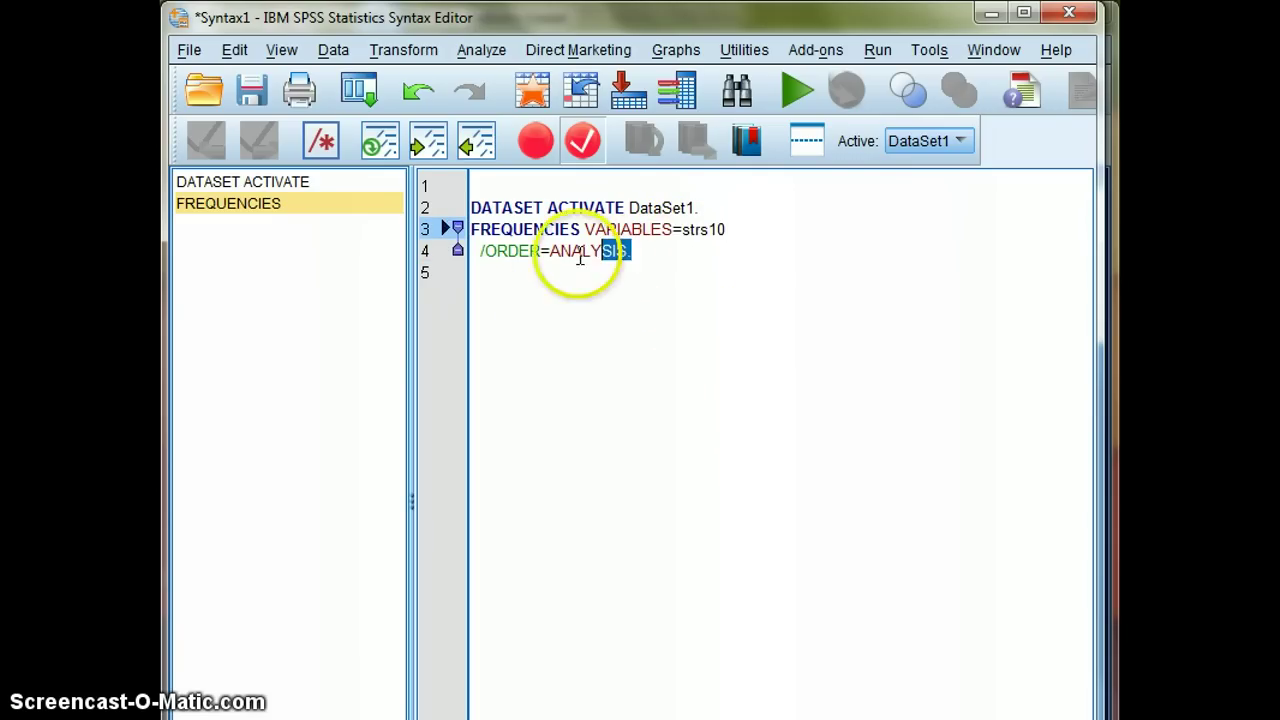
Step: Select all the syntax and run it with Ctrl+R
key("ctrl+a")
key("ctrl+r")
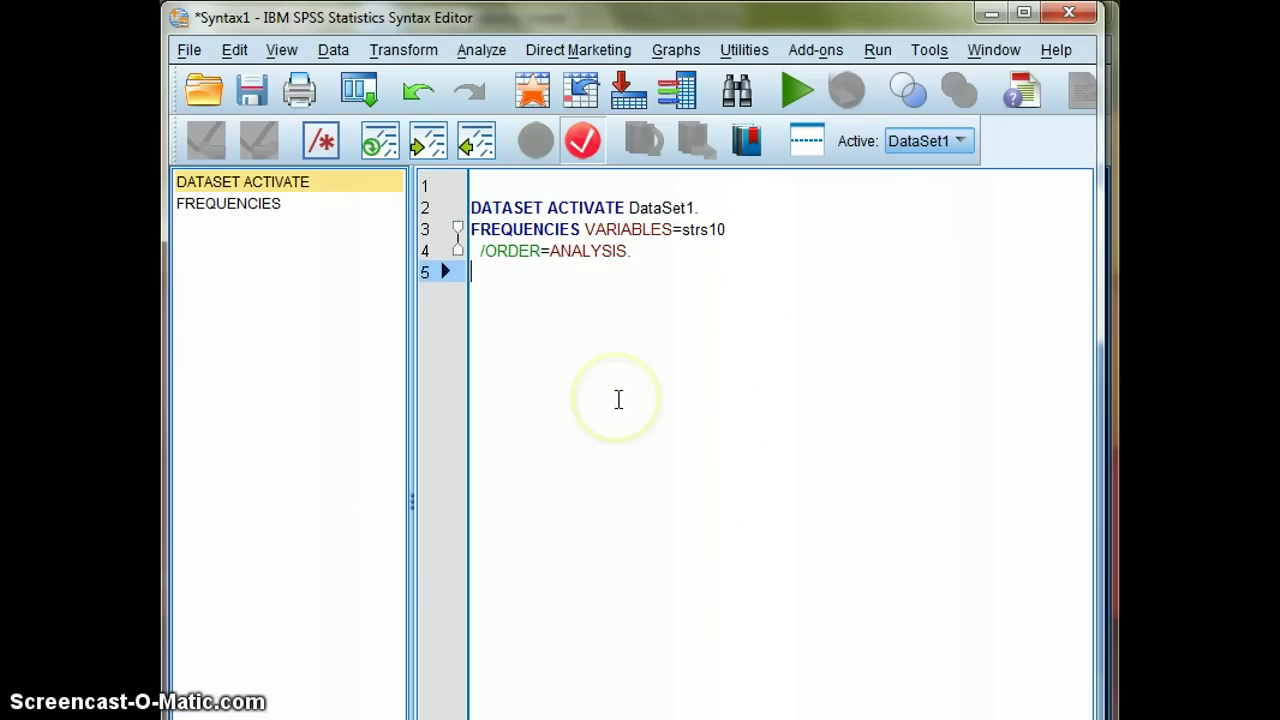
key("Up")
key("Up")
key("Up")
key("Up")
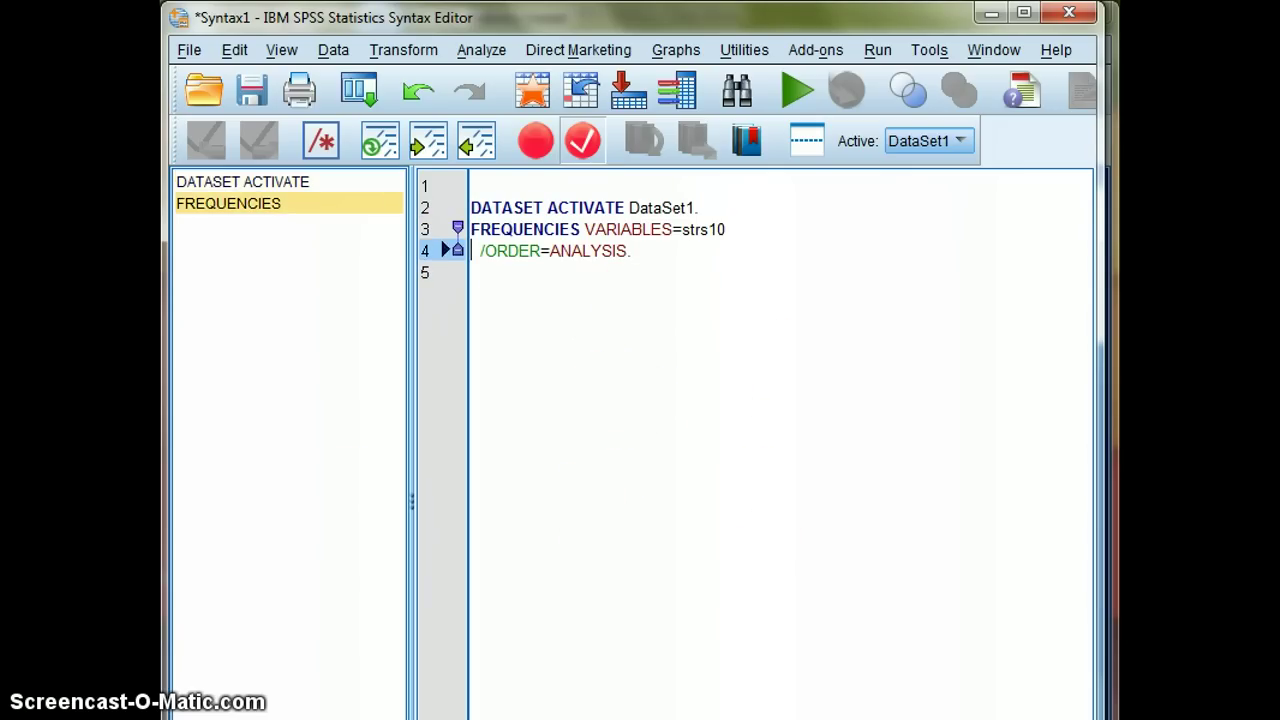
Step: Add a blank line above the commands and begin the asterisk comment "*And I can write notes to myself."
key("Return")
key("Return")
left_click(471, 207)
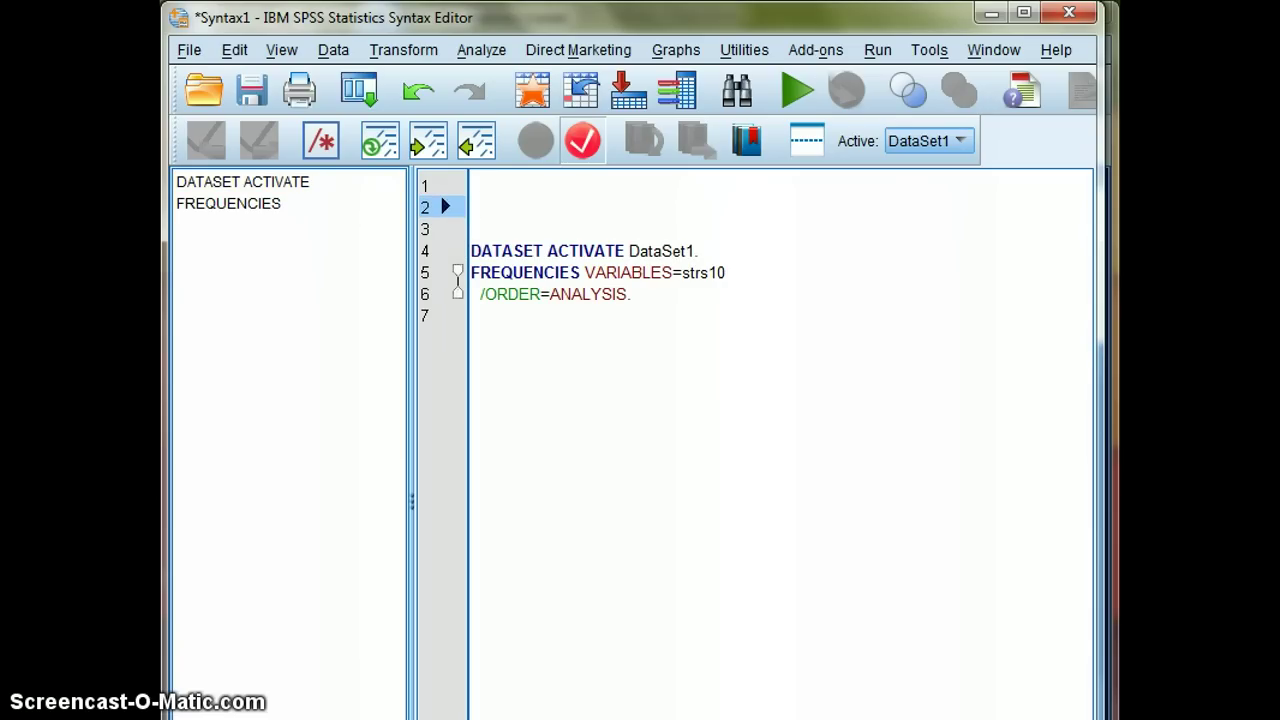
type("*")
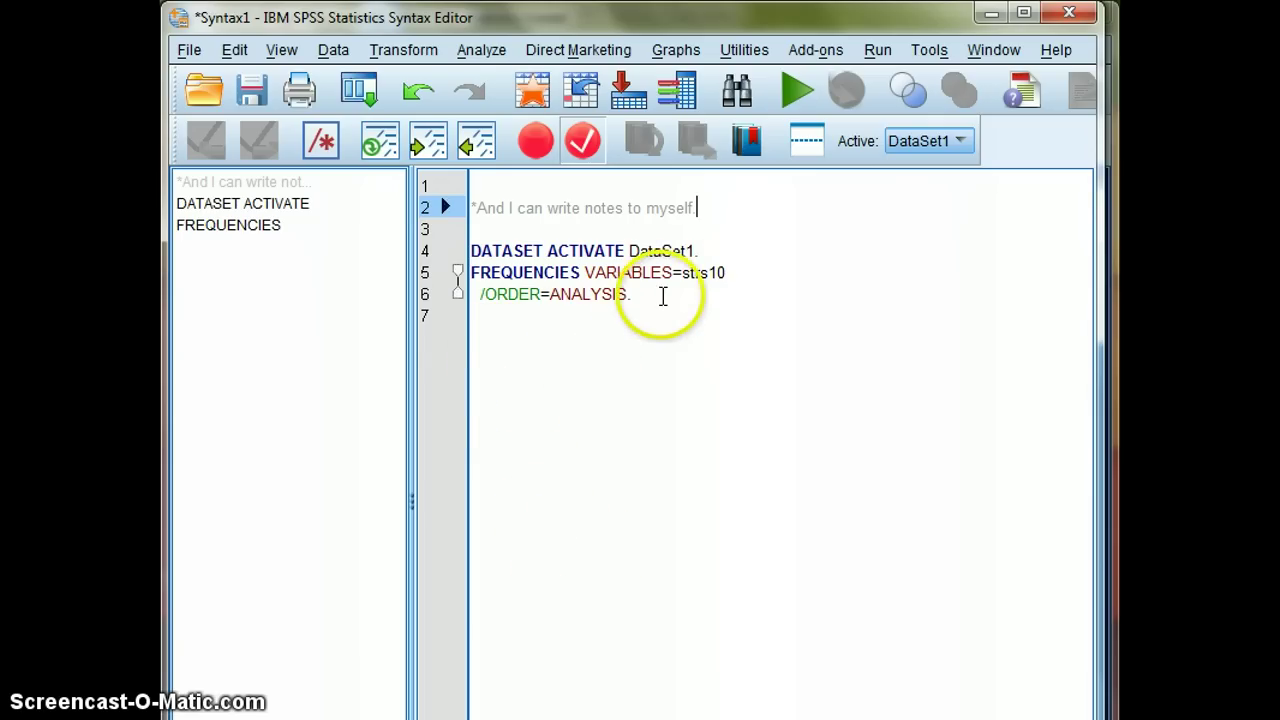
Step: Run syntax lines 4–6 as a selection to add a second strs10 Frequencies output in the Viewer
left_click_drag(646, 297, 434, 243)
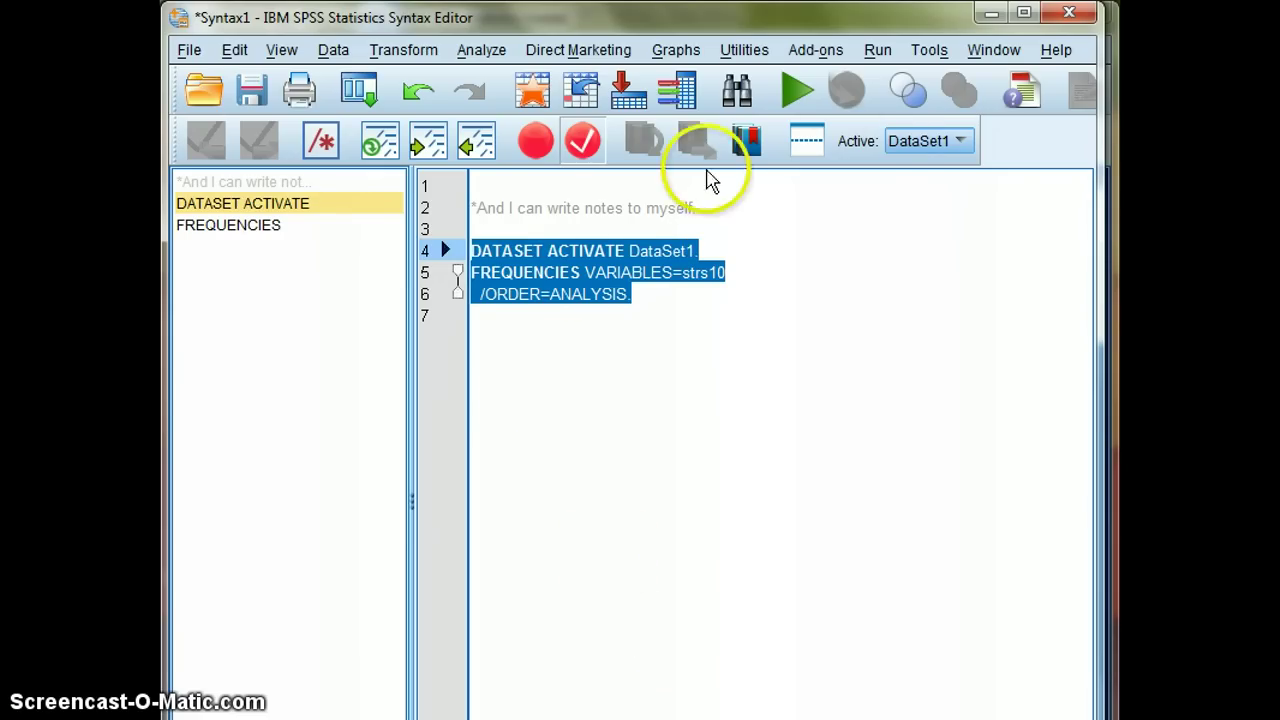
left_click(877, 52)
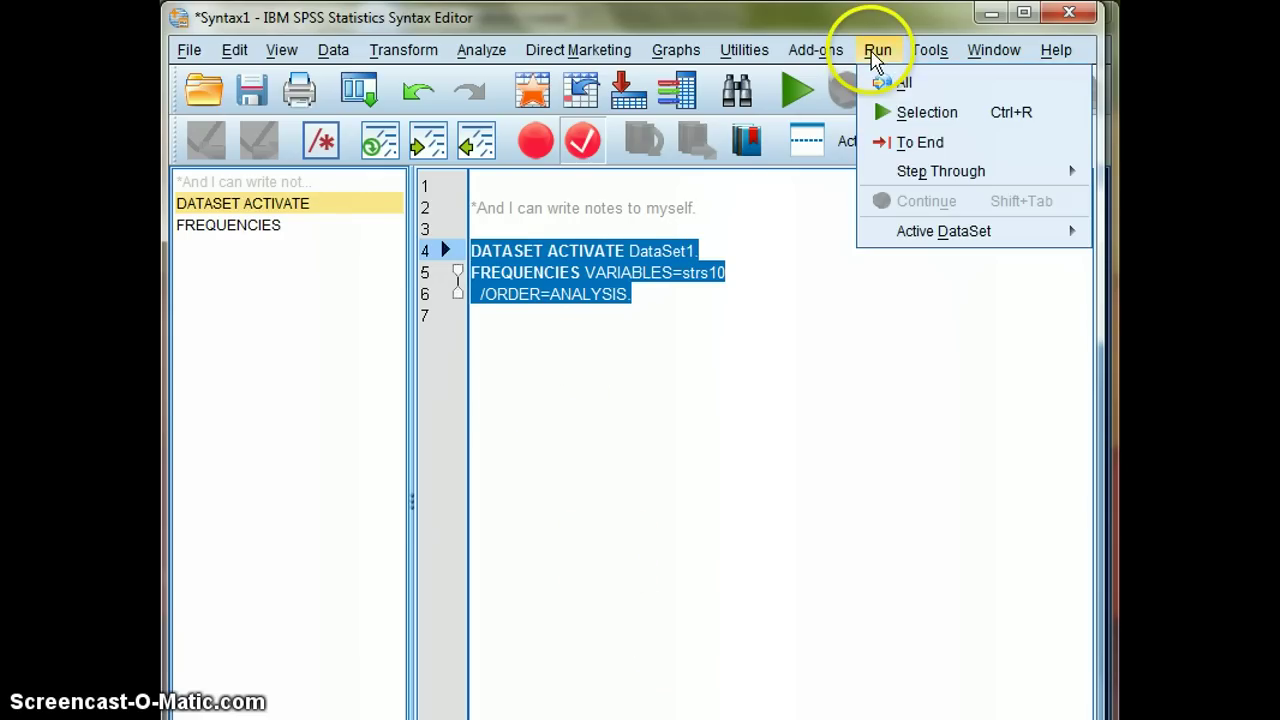
left_click(933, 115)
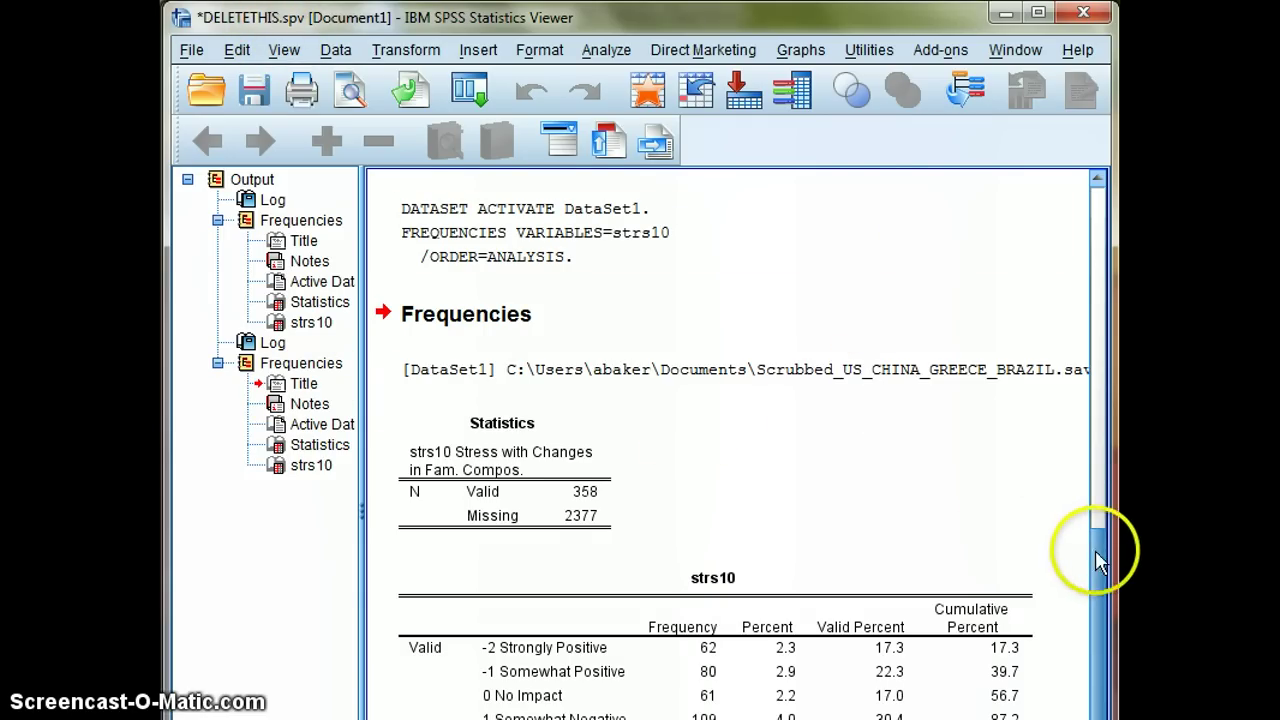
left_click_drag(1098, 560, 1130, 570)
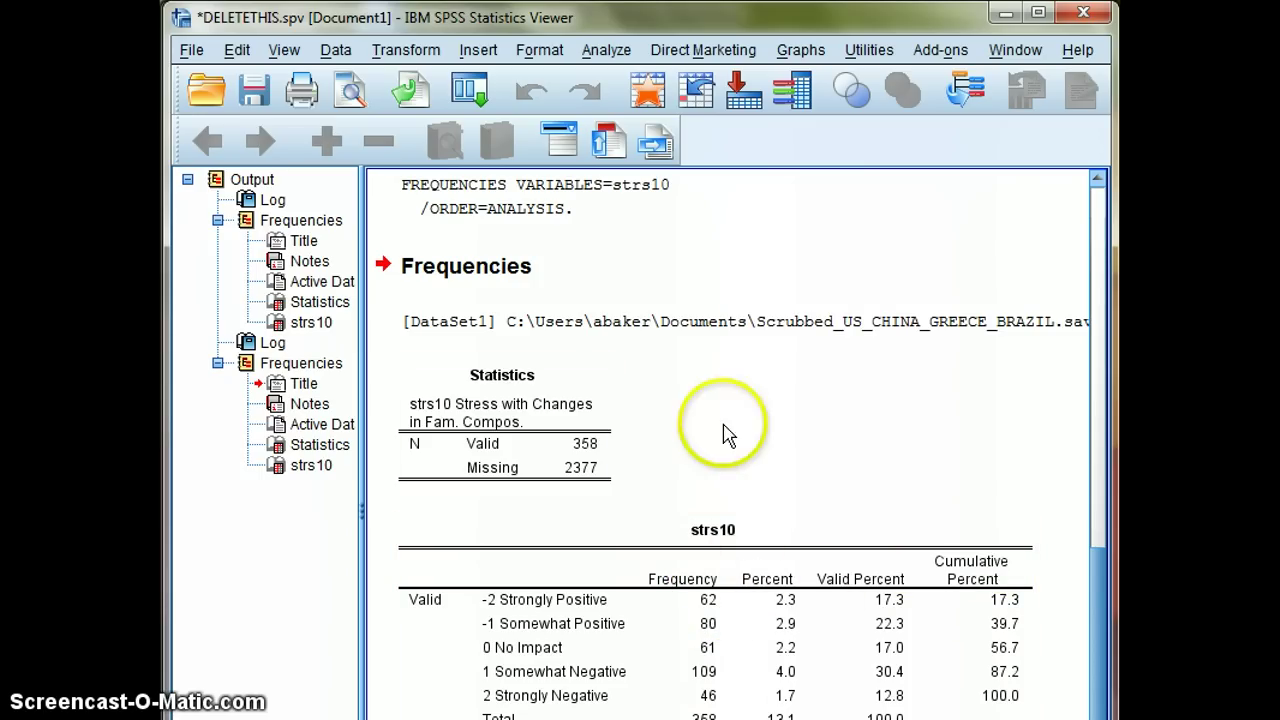
Step: Save the commented syntax on the Desktop as DELETETHIS.sps, then minimize the syntax editor
left_click(1005, 13)
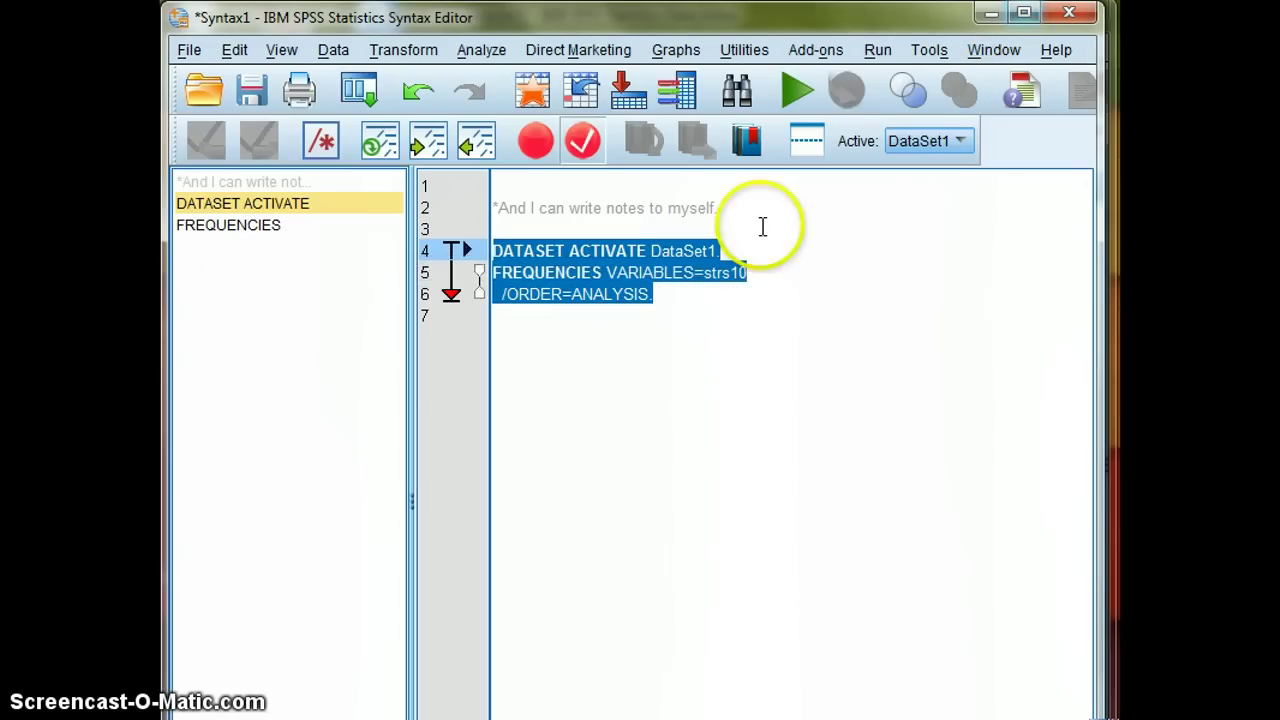
left_click(651, 296)
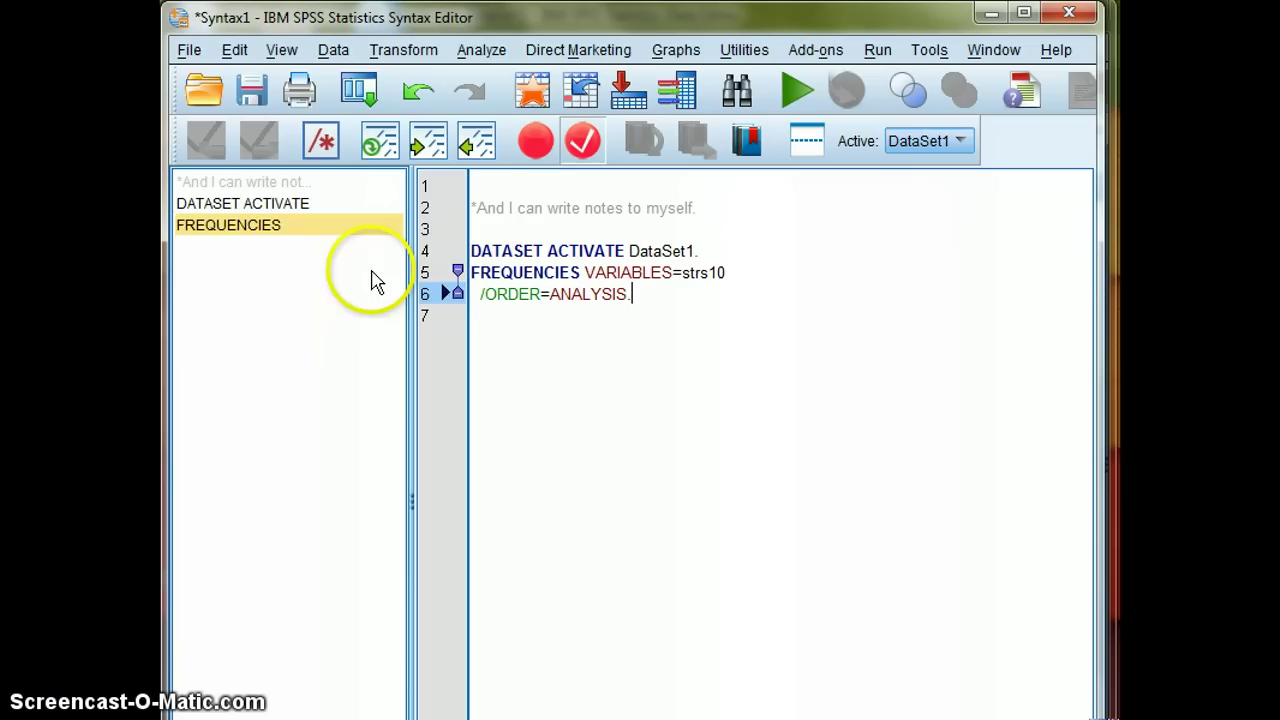
left_click(189, 50)
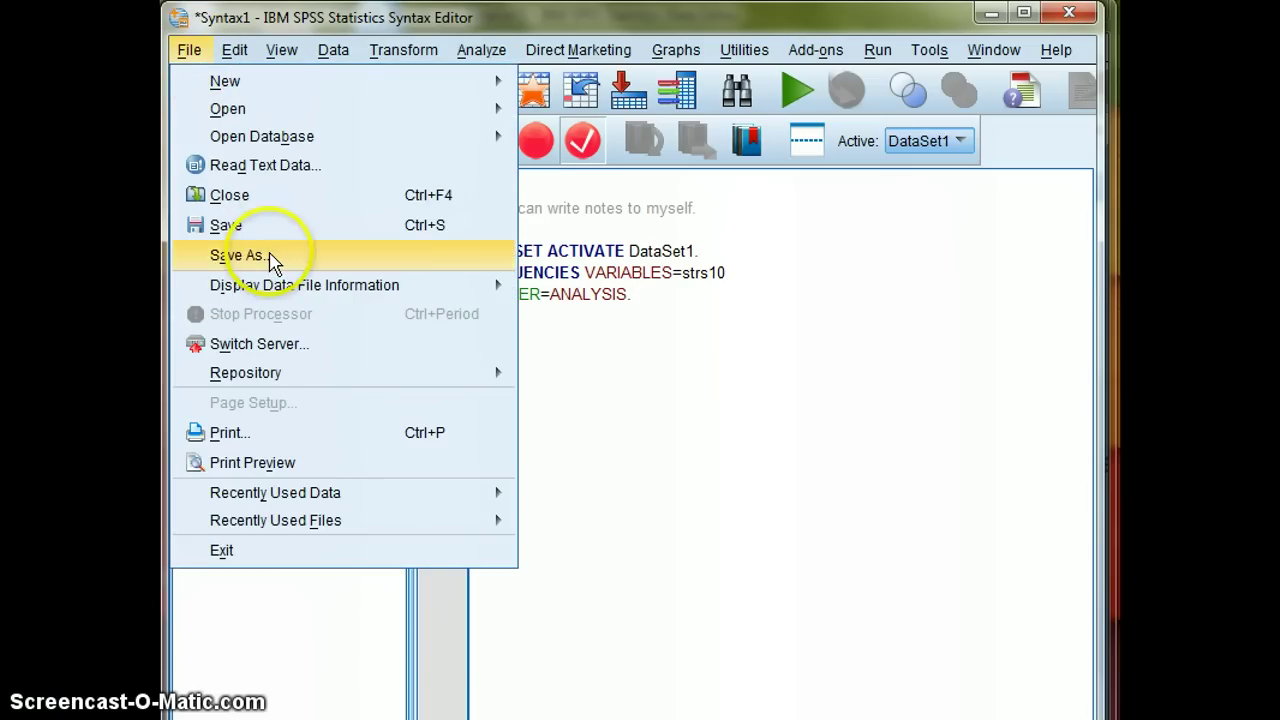
left_click(240, 255)
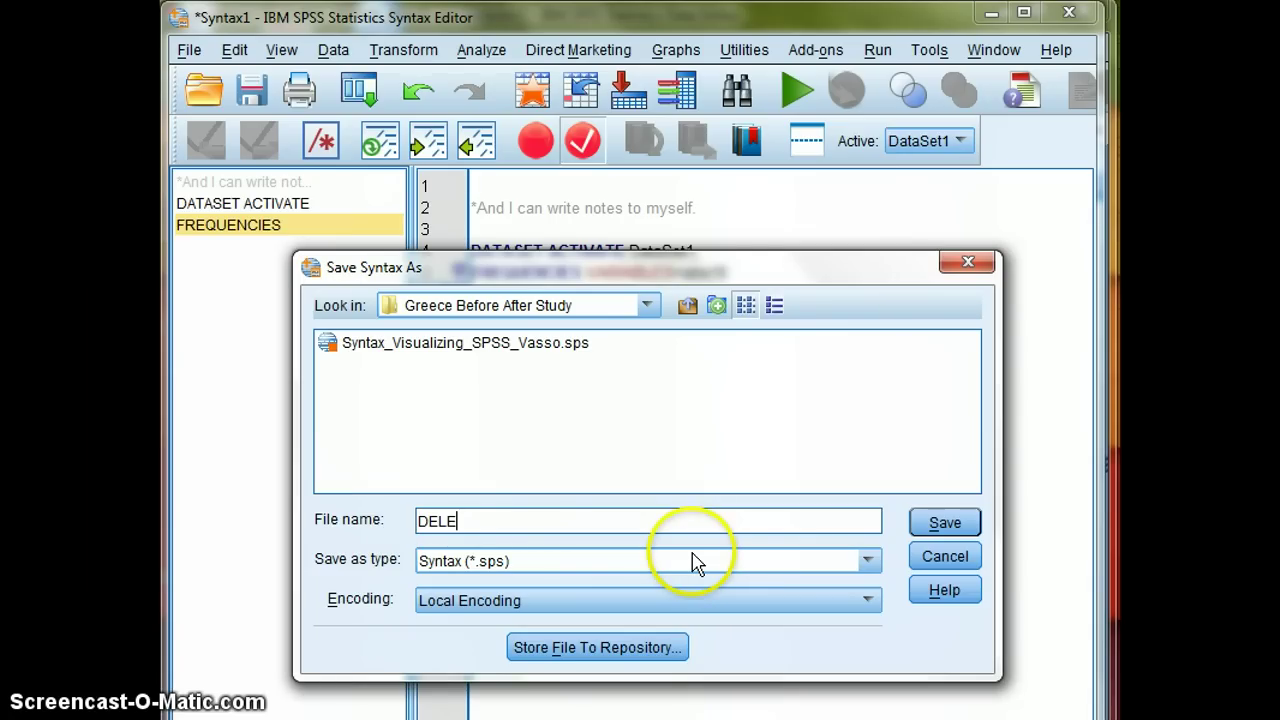
type("DELETE")
key("BackSpace")
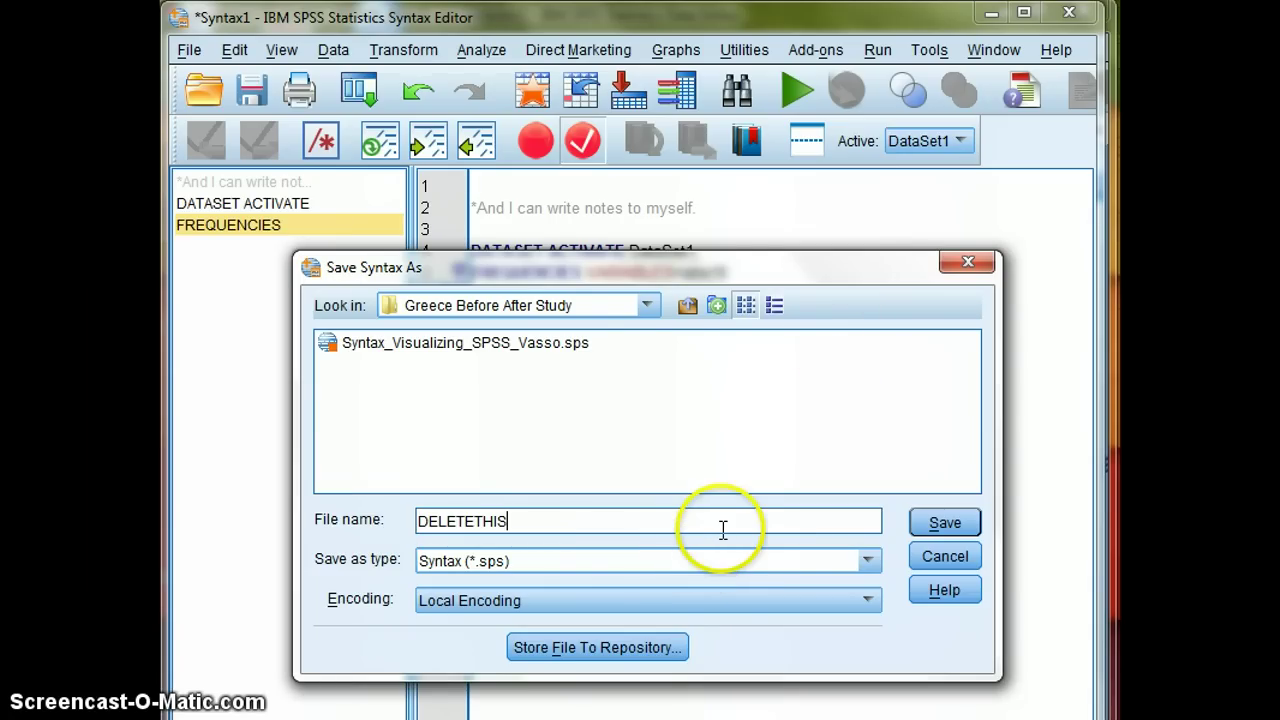
left_click(645, 306)
left_click_drag(663, 429, 658, 352)
left_click(528, 330)
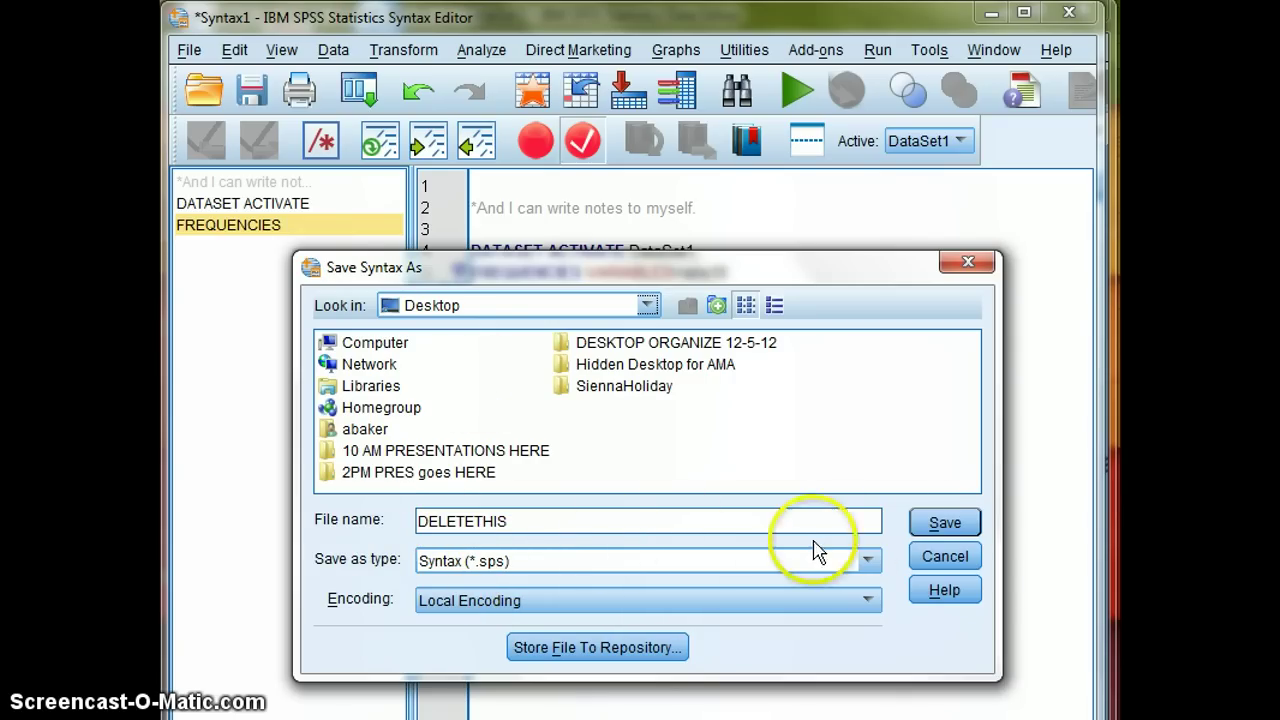
left_click(942, 524)
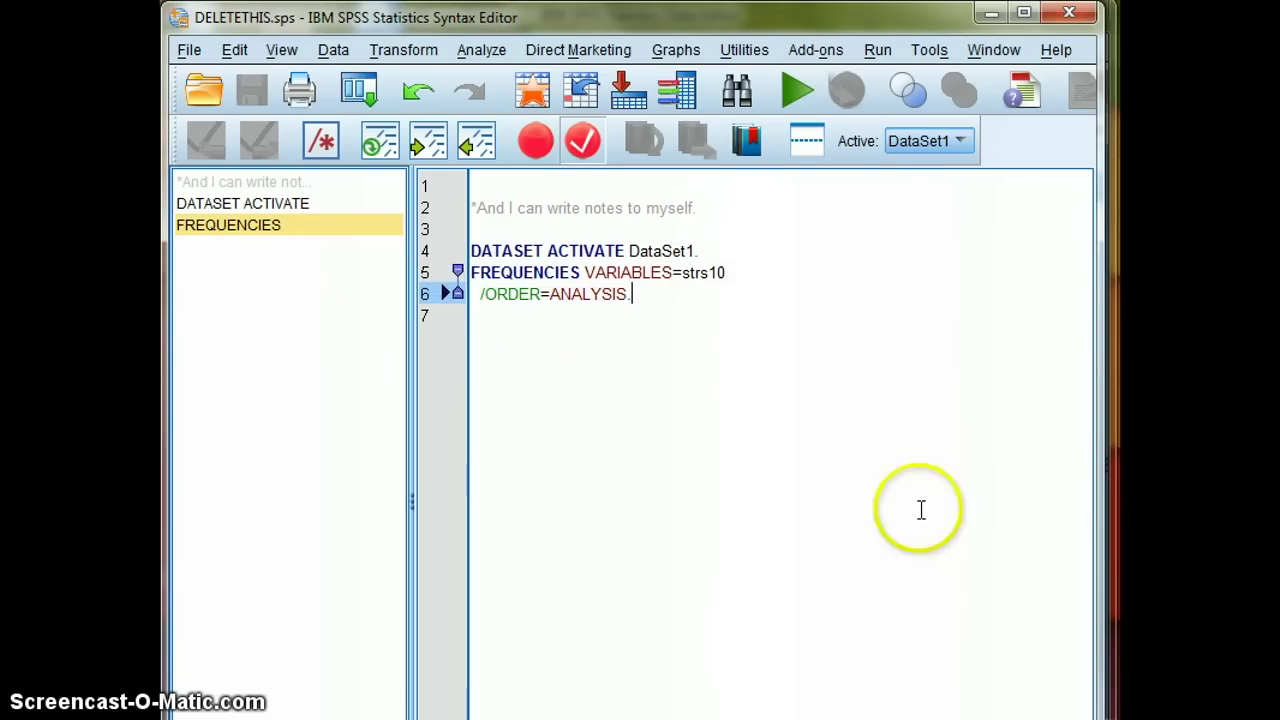
left_click(991, 12)
Step: Drag the DELETETHIS.sps and DELETETHIS.spv icons side by side near the desktop centre
left_click(1001, 12)
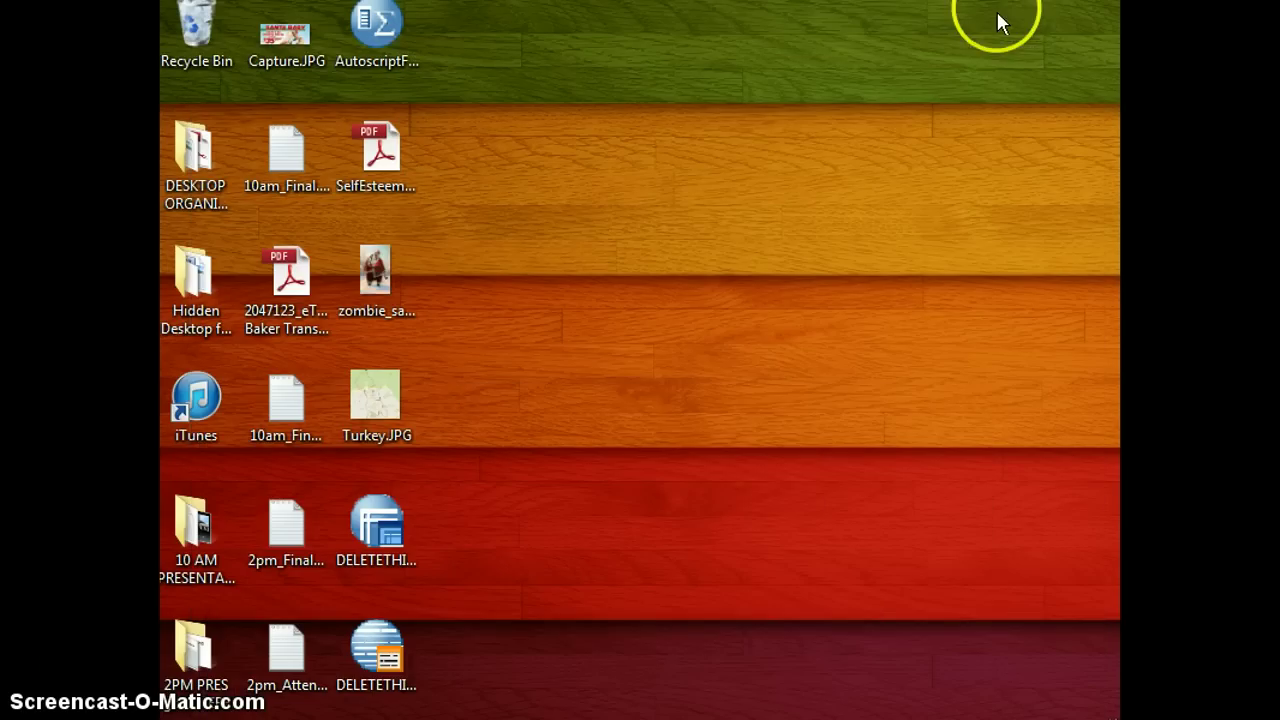
left_click_drag(377, 657, 600, 392)
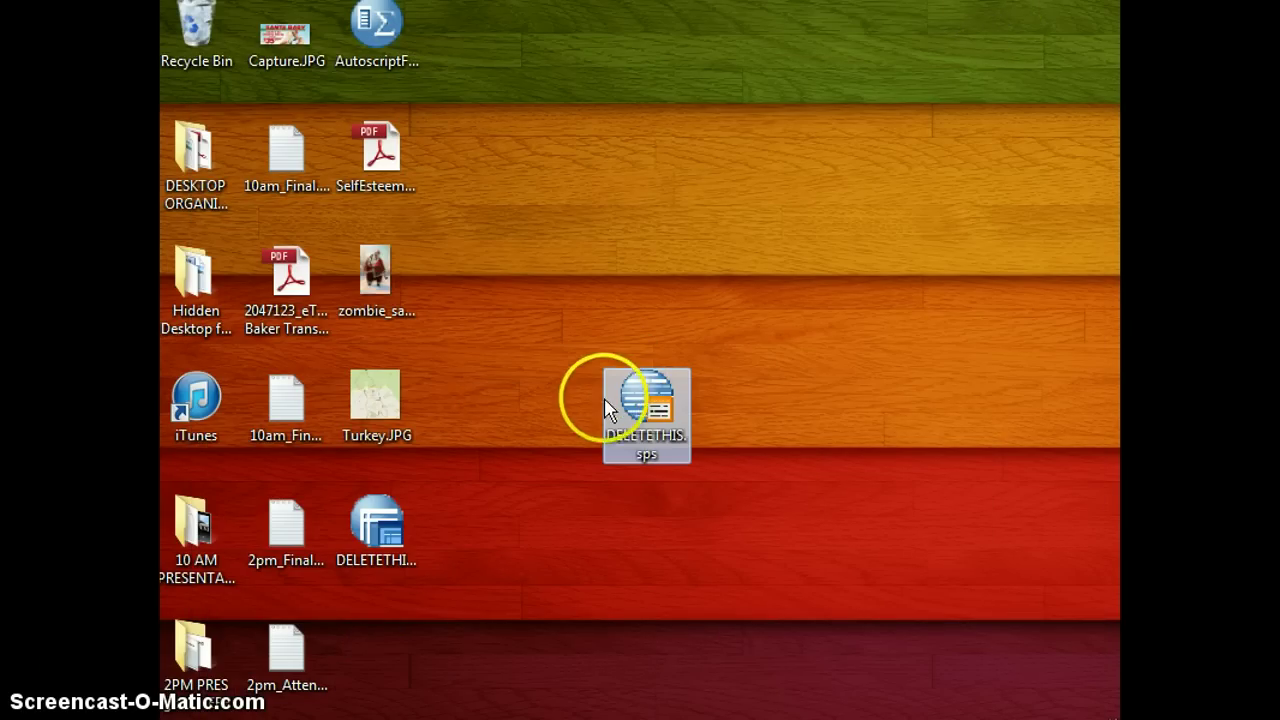
left_click_drag(340, 585, 730, 509)
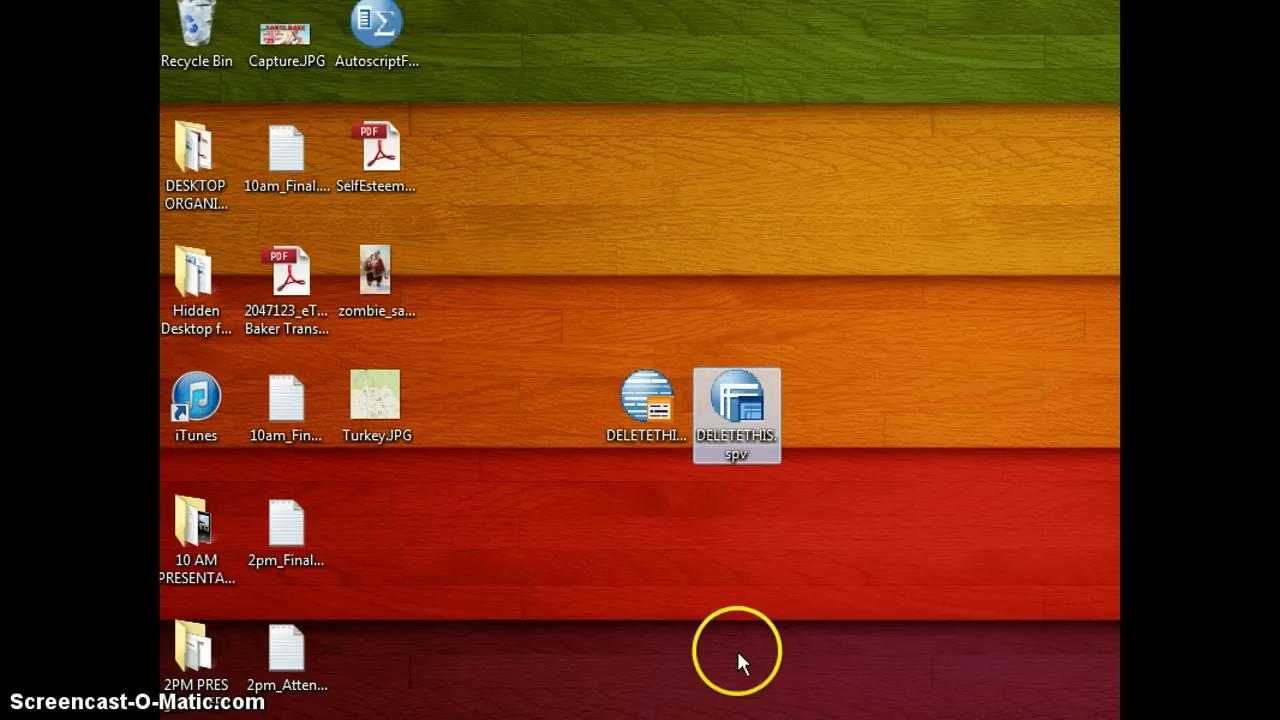
left_click(826, 641)
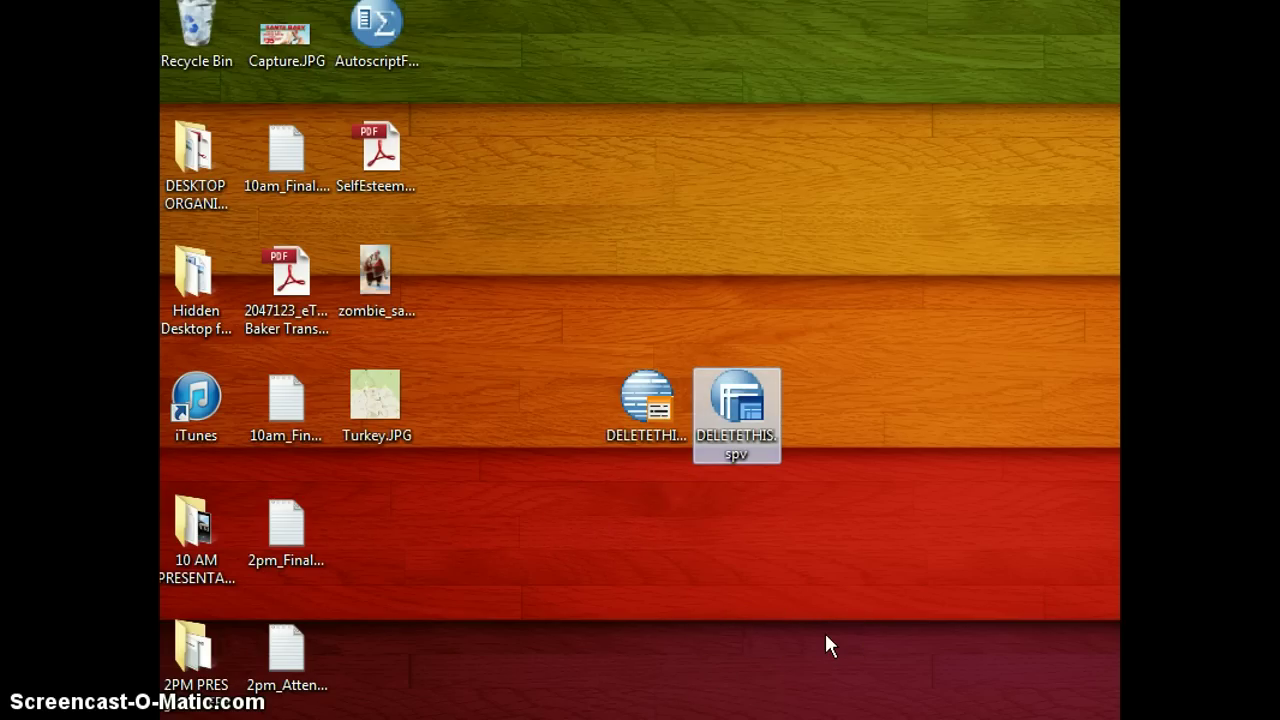